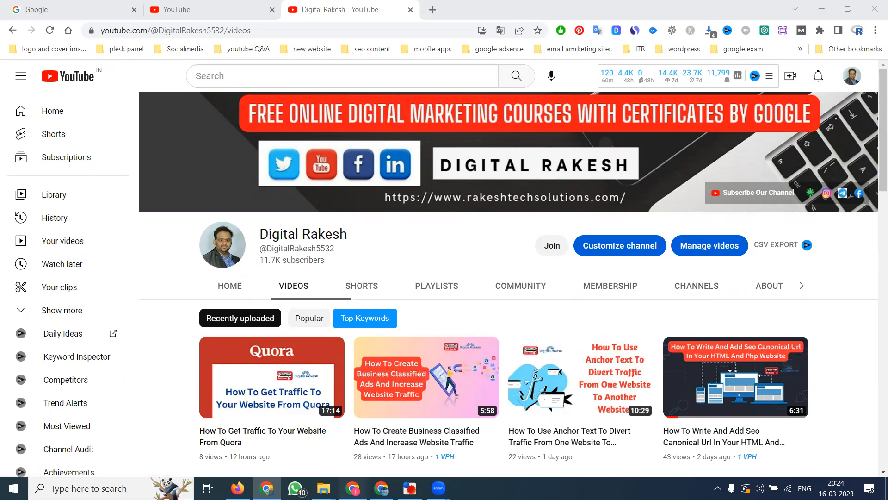
Switch to the other Chrome window and look through IMFIT's Facebook, LinkedIn, Instagram, YouTube and website pages
left_click(352, 488)
left_click(595, 2)
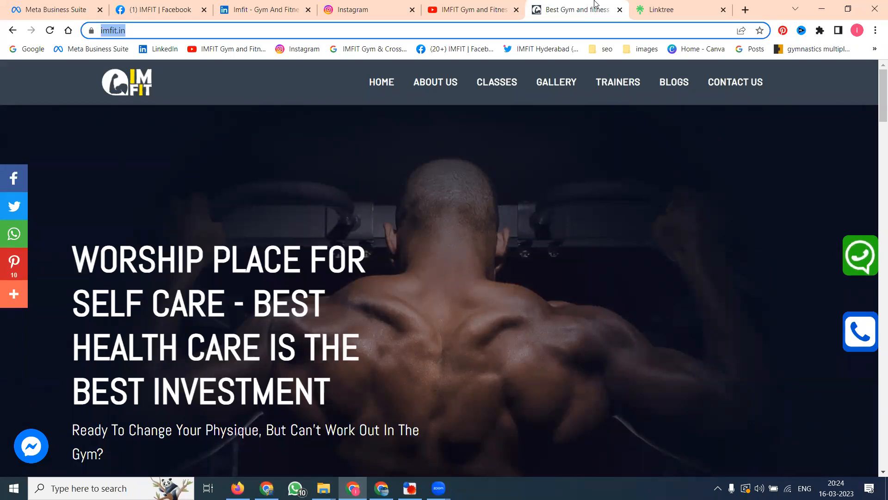
left_click(168, 4)
left_click(260, 5)
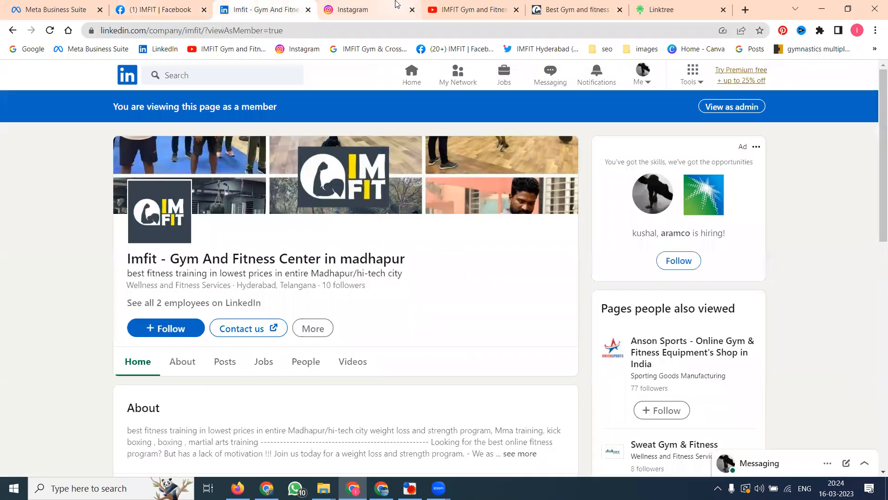
left_click(396, 5)
left_click(435, 6)
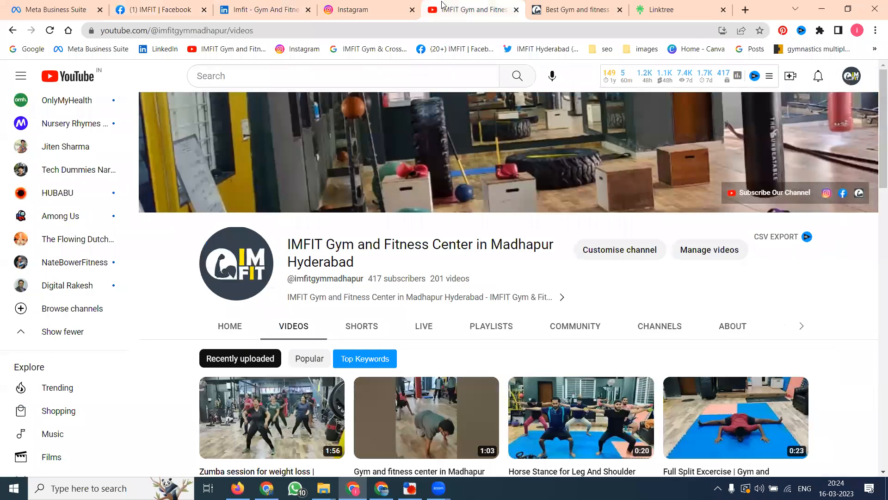
left_click(552, 4)
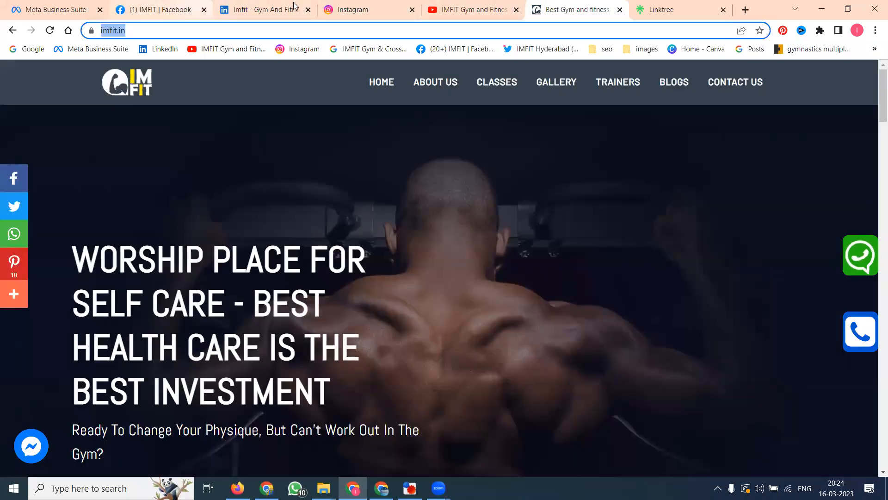
Open the twitter.com/Imfitmadhapur profile in a new tab placed between Instagram and YouTube, and return to the YouTube channel
left_click(746, 10)
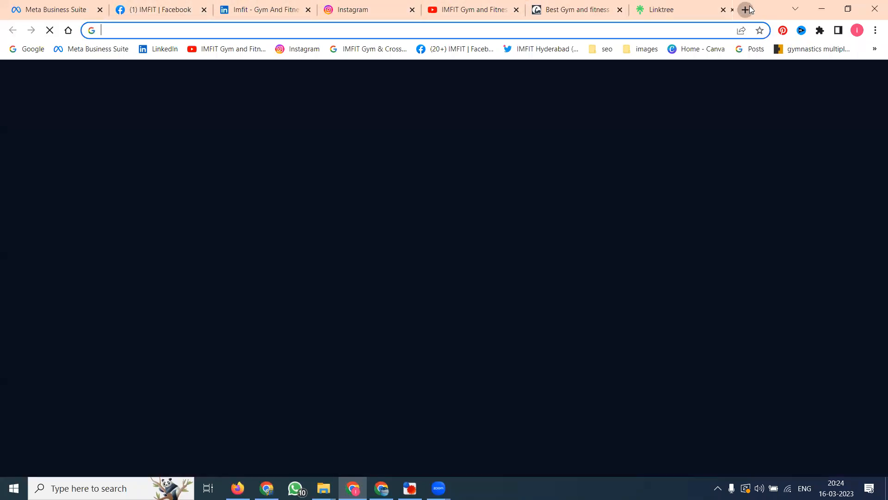
type("tw")
key("Return")
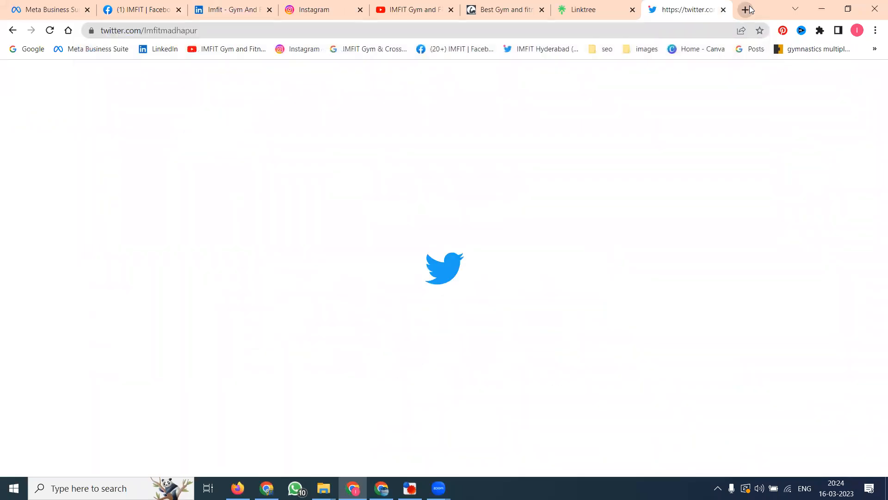
left_click_drag(711, 4, 422, 6)
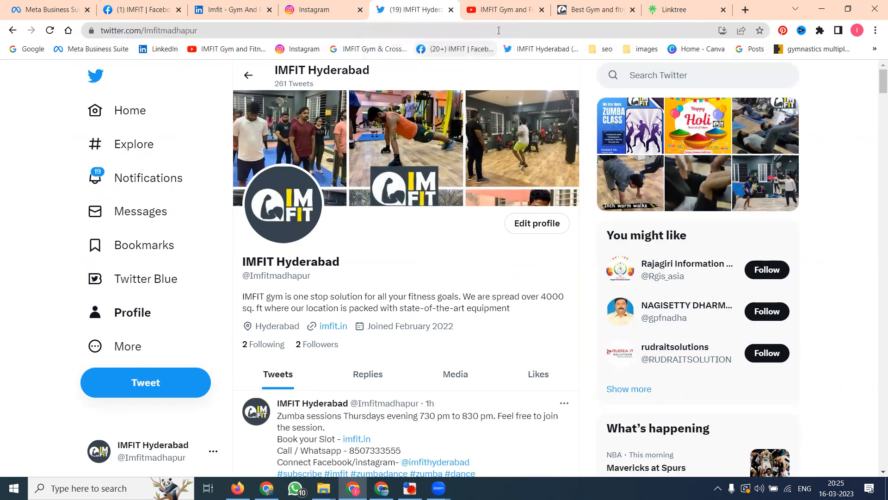
left_click(501, 10)
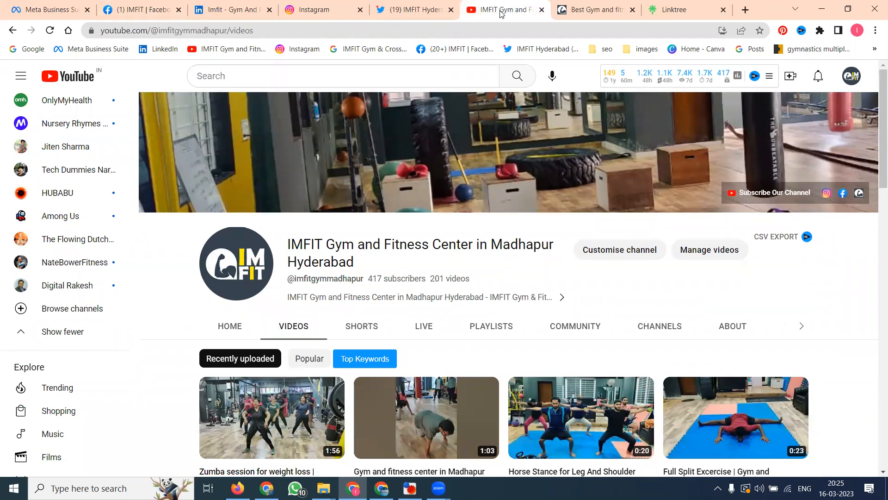
On the Linktree sign-up page, enter imfitgym as the username
left_click(677, 6)
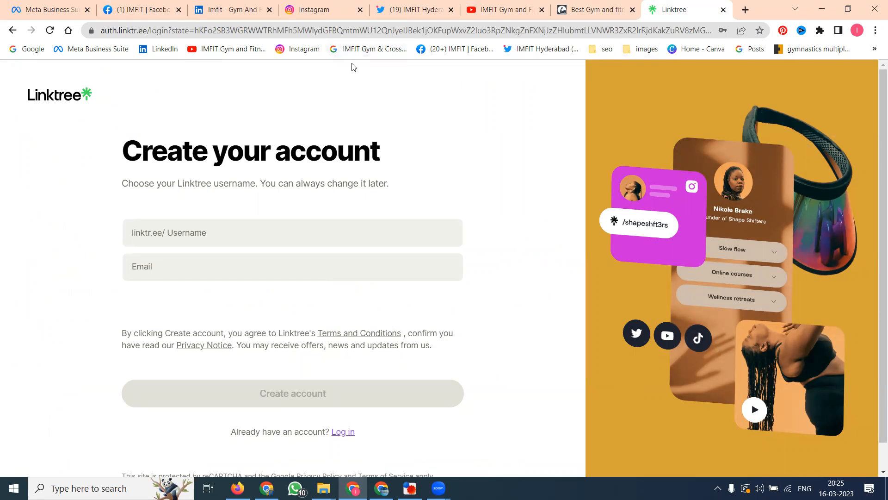
left_click(203, 232)
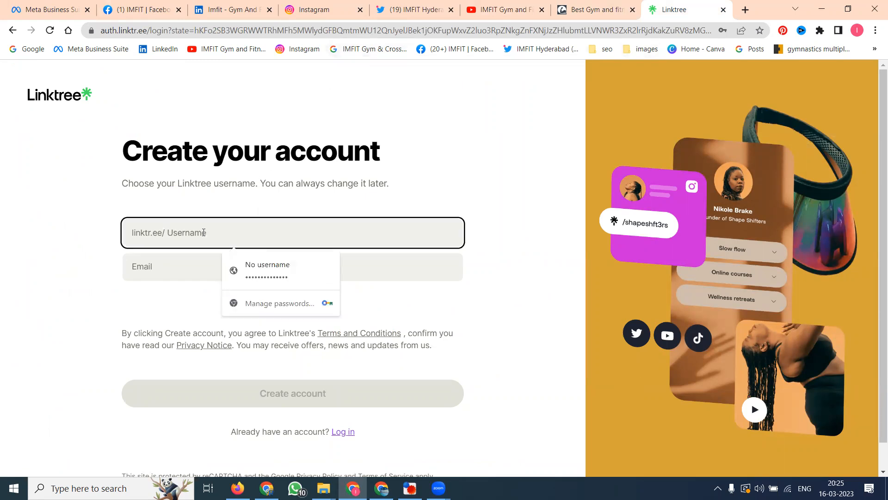
type("imfit")
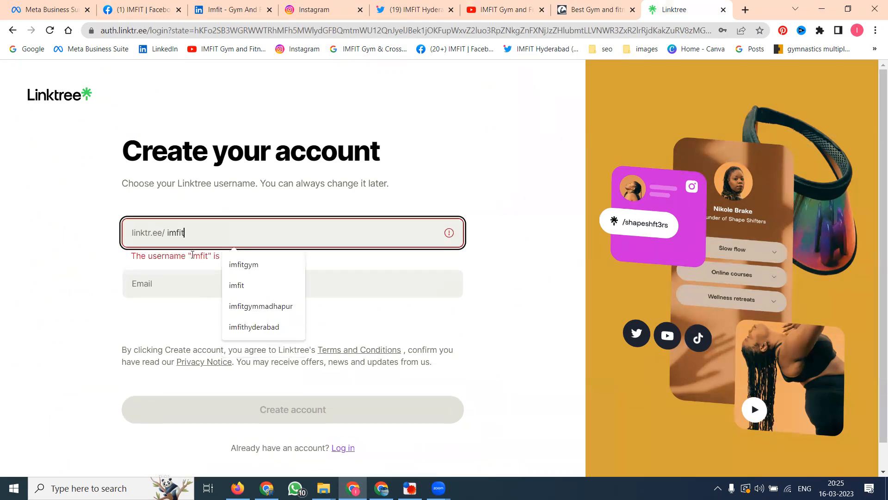
type("gym")
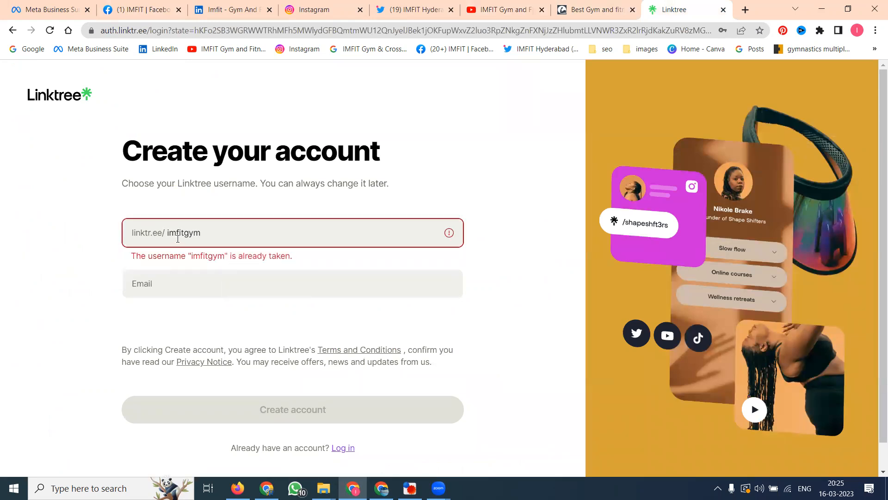
Fill in the saved account email and extend the username to imfitgymmadhapur
left_click(159, 286)
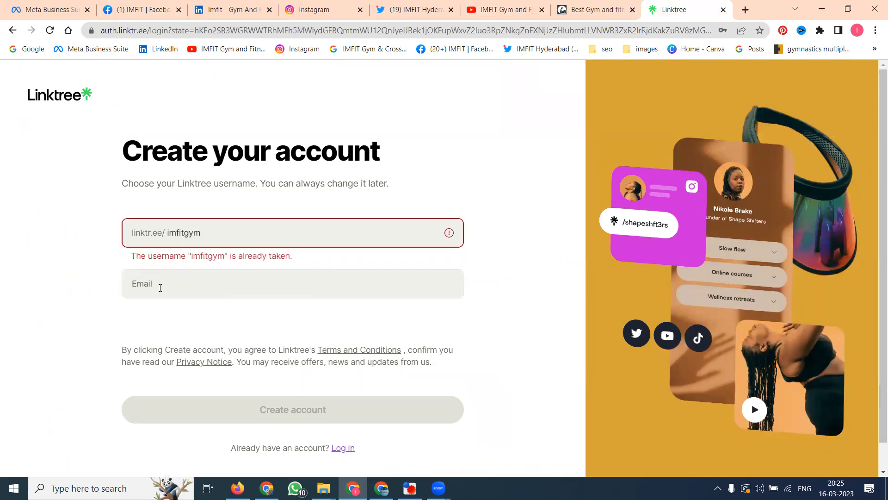
left_click(181, 314)
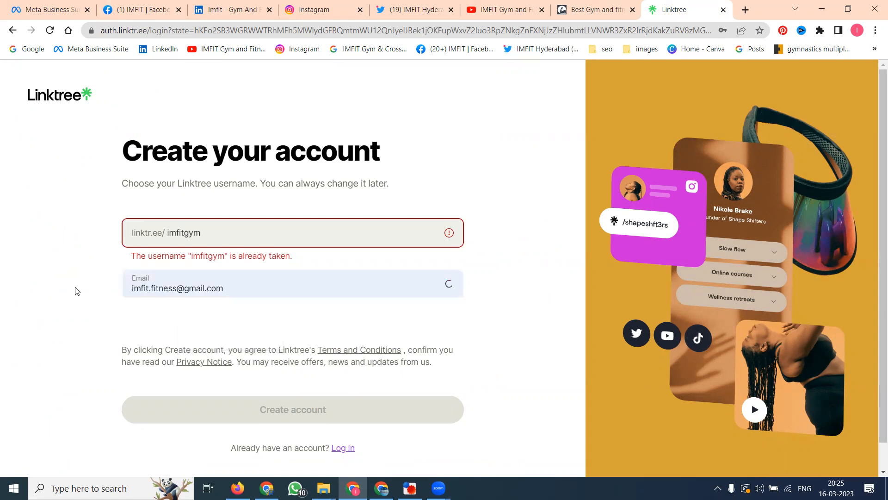
left_click(254, 237)
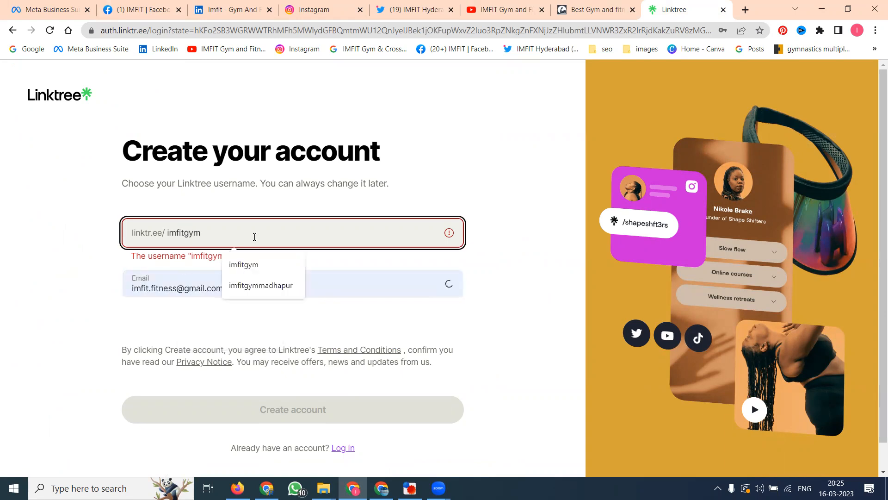
type("madhapur")
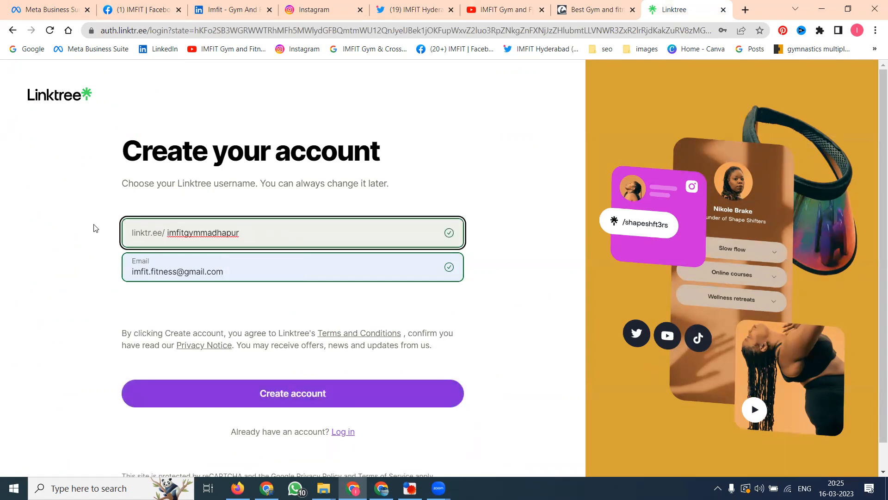
Create the Linktree account and submit the saved account password
left_click(265, 391)
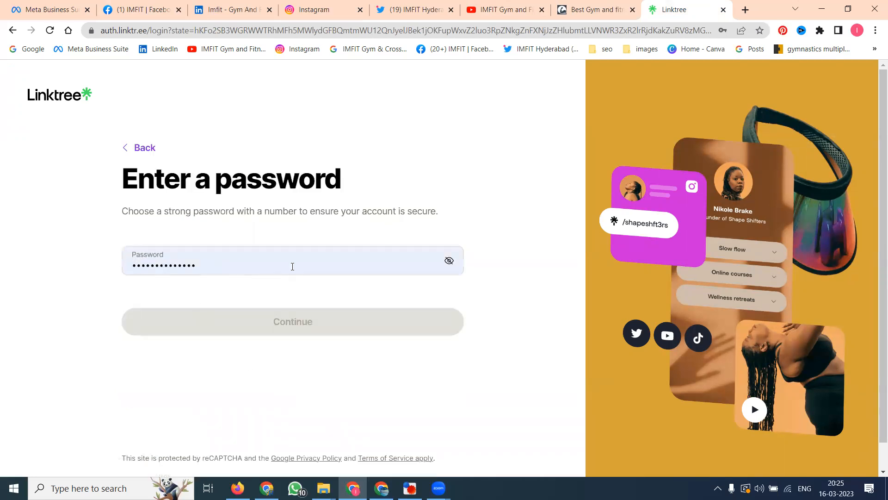
left_click(268, 326)
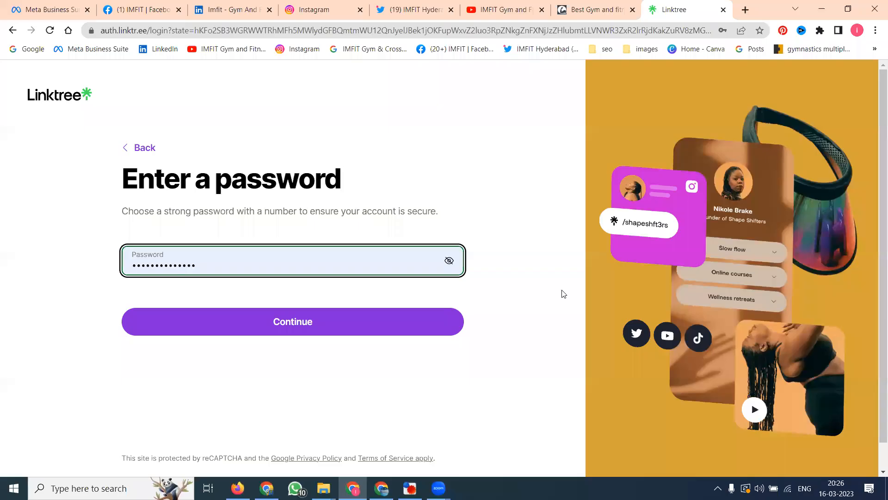
left_click(350, 325)
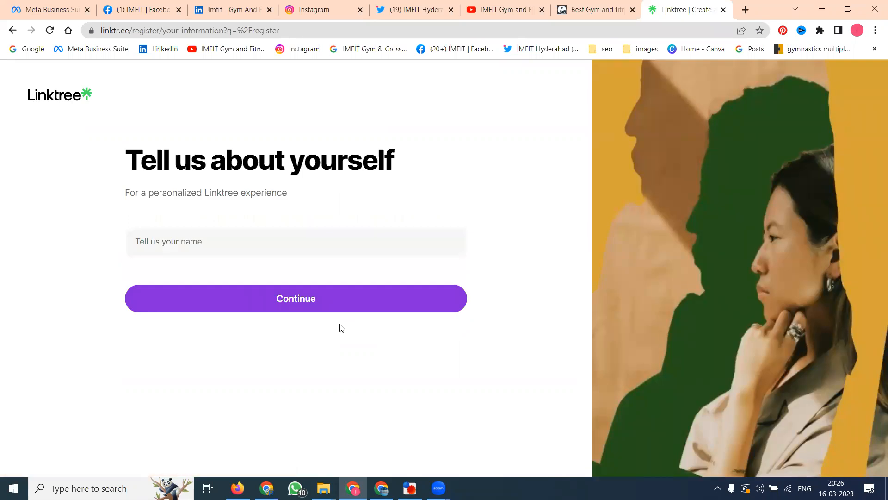
Fill in the Linktree profile name with the suggested "imfit Gym"
left_click(213, 245)
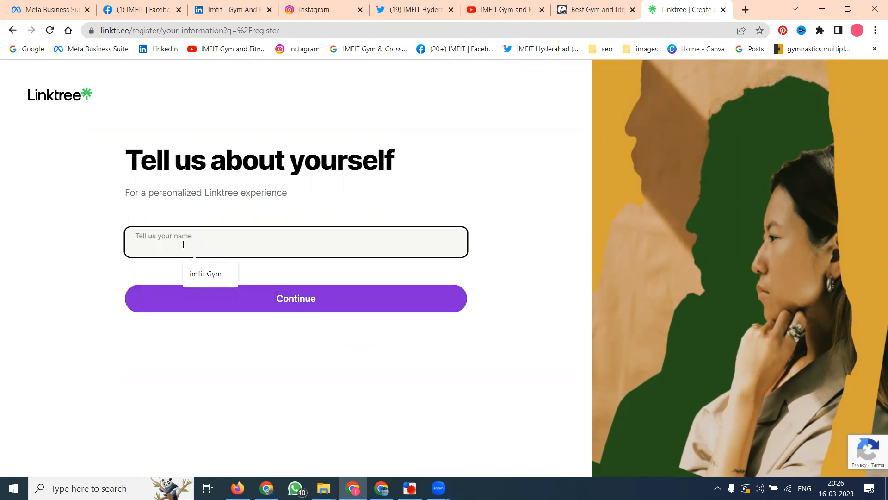
left_click(204, 273)
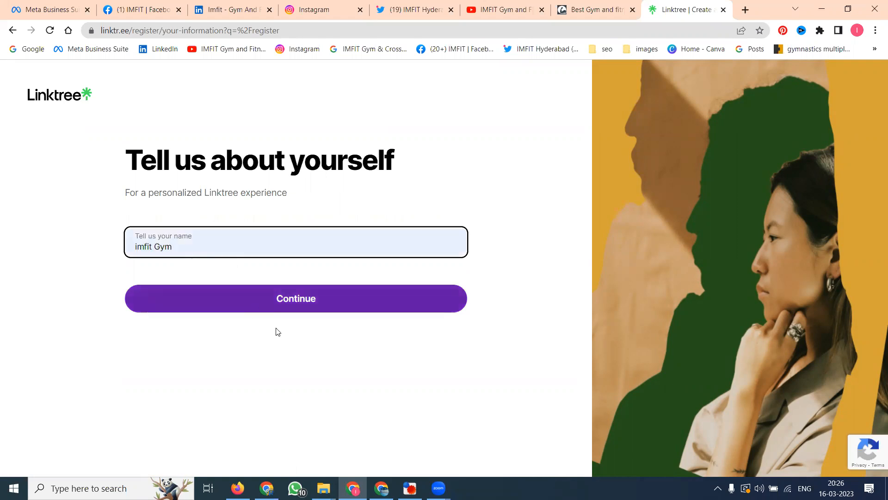
Open the "new smo content 2023" text file from the imfit folder and copy "Gym and fitness center in Madhapur"
mouse_move(323, 487)
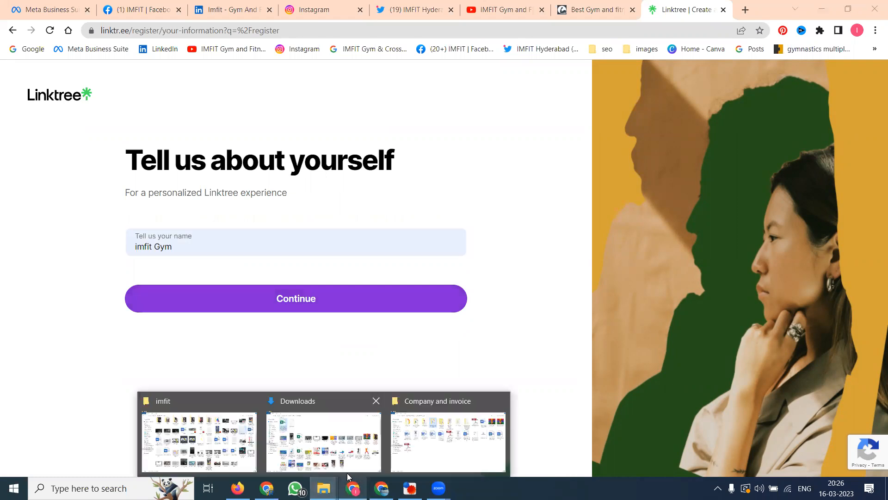
left_click(196, 406)
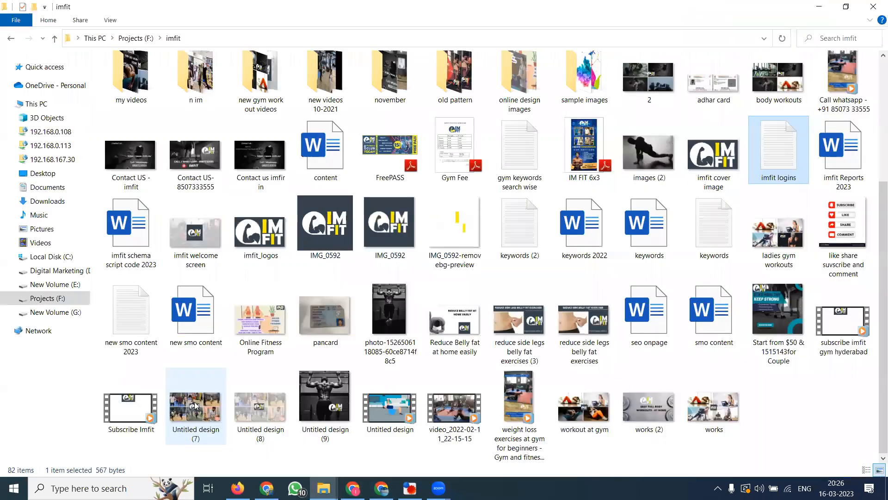
double_click(147, 314)
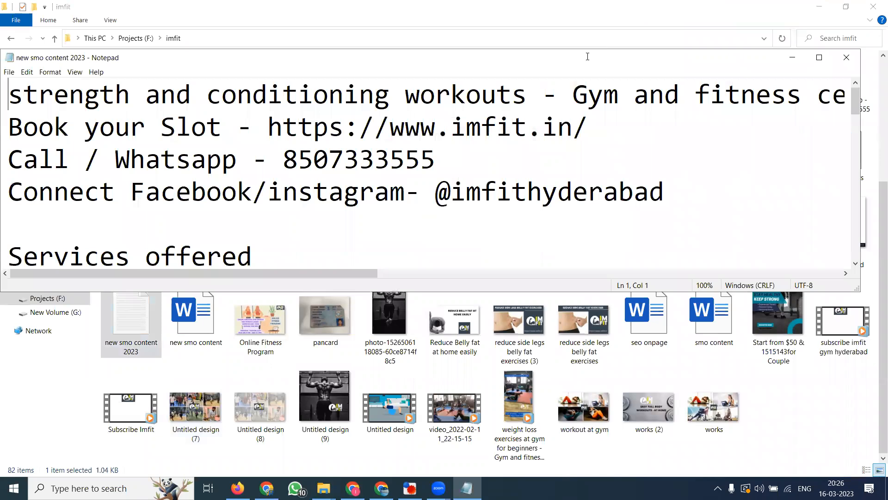
double_click(587, 57)
left_click_drag(571, 45, 810, 51)
key("ctrl+c")
Back in Linktree, paste the copied phrase over "Gym" to make the name "imfit Gym and fitness center in Madhapur", and continue
key("alt+Tab")
key("alt+Tab")
key("Tab")
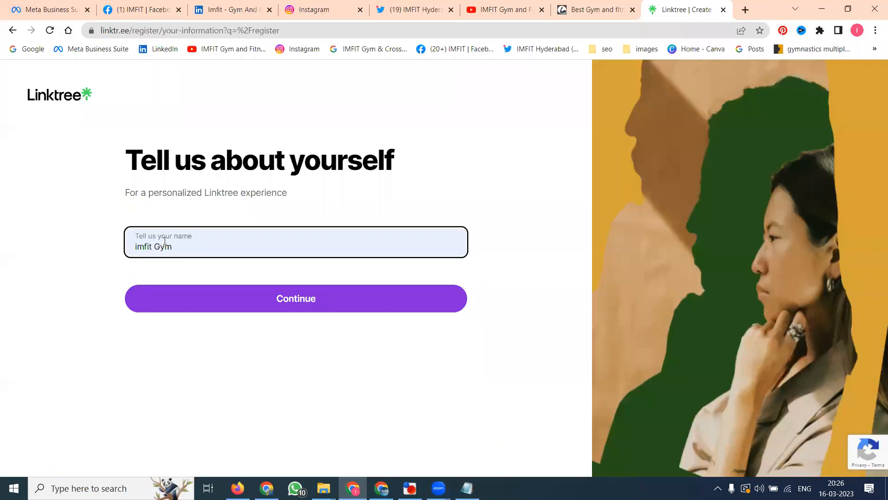
double_click(159, 245)
key("ctrl+v")
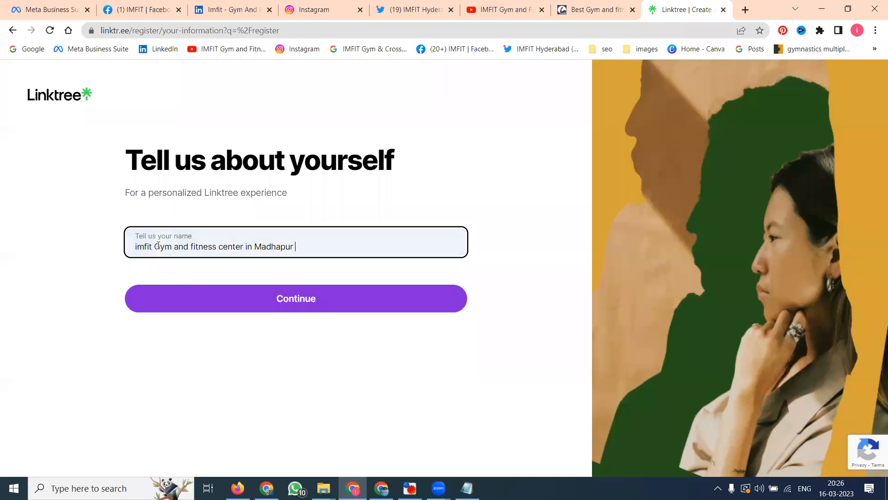
left_click(272, 307)
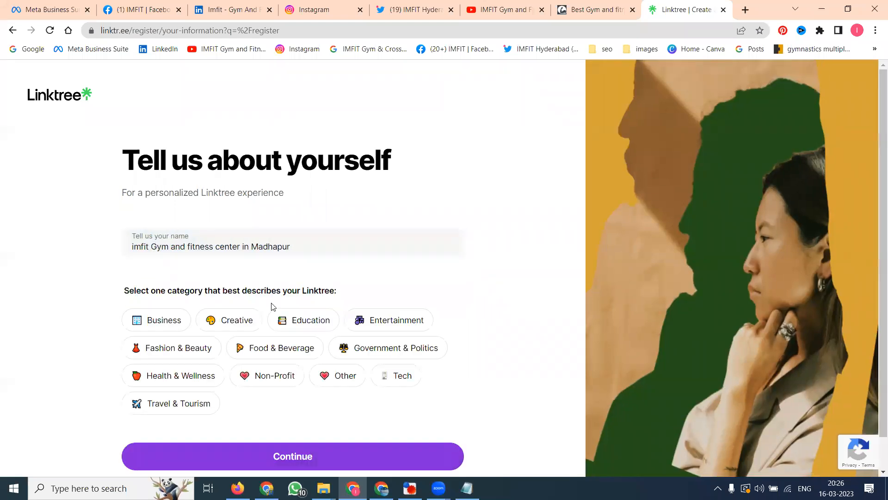
Choose Health & Wellness as the Linktree category with Fitness as its subcategory, and continue to plan selection
scroll(447, 178, "down", 1)
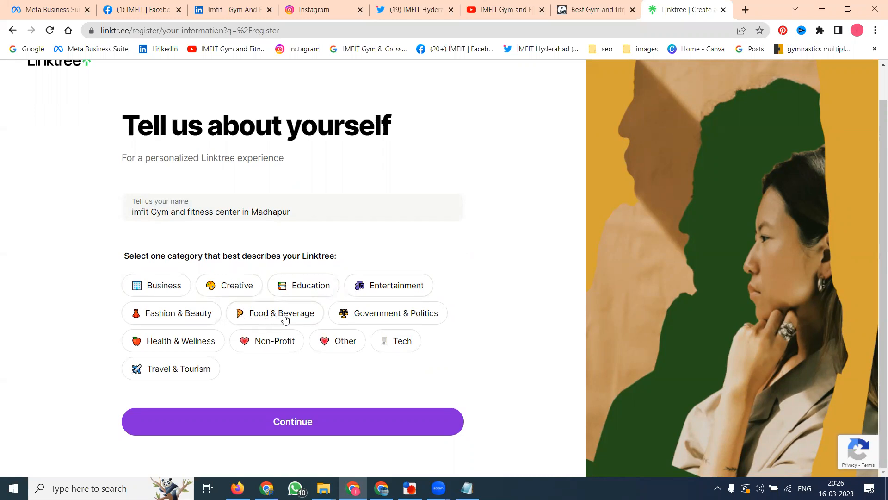
left_click(166, 346)
scroll(18, 321, "down", 2)
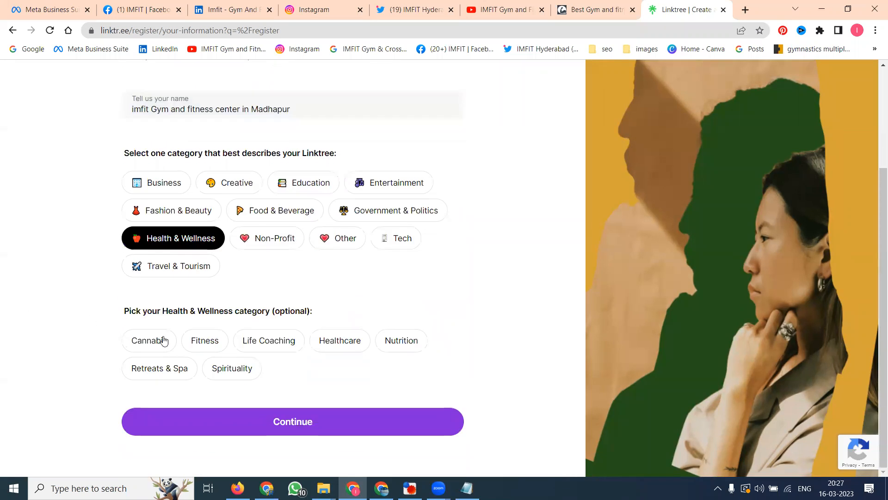
left_click(202, 343)
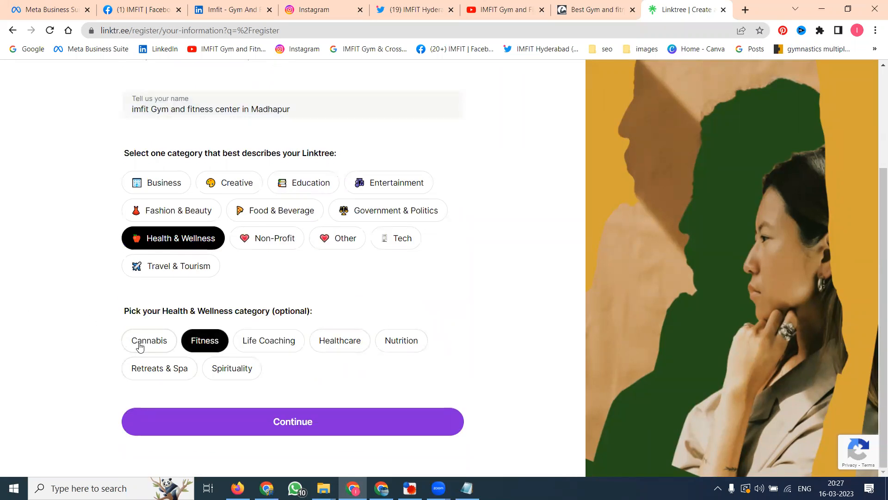
left_click(324, 344)
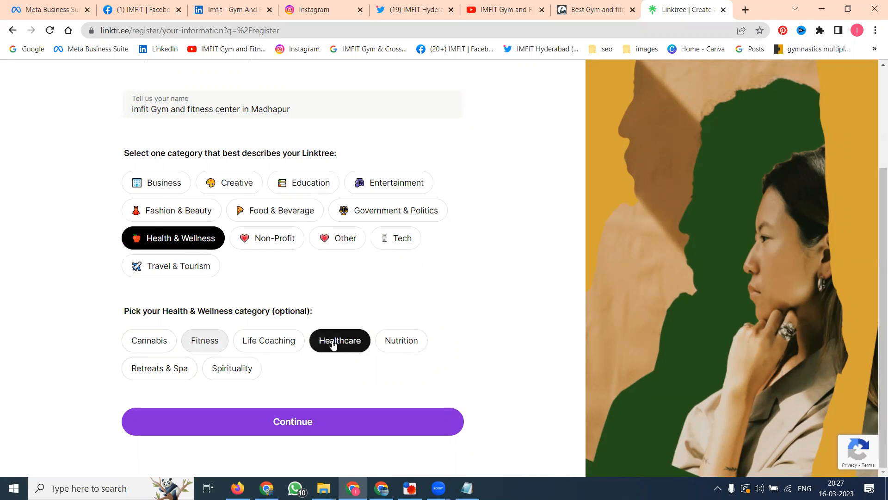
left_click(201, 343)
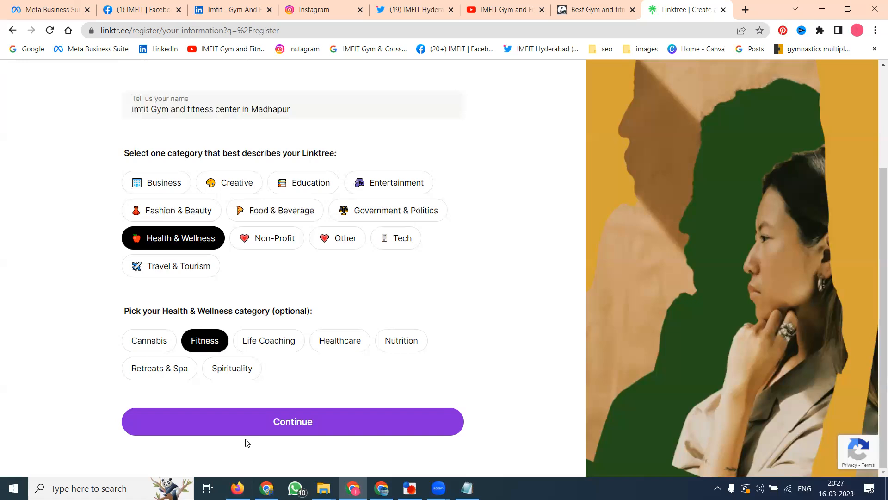
left_click(261, 416)
Choose the Free plan with monthly billing, join for free, and continue to the new Linktree's admin page
scroll(284, 416, "up", 3)
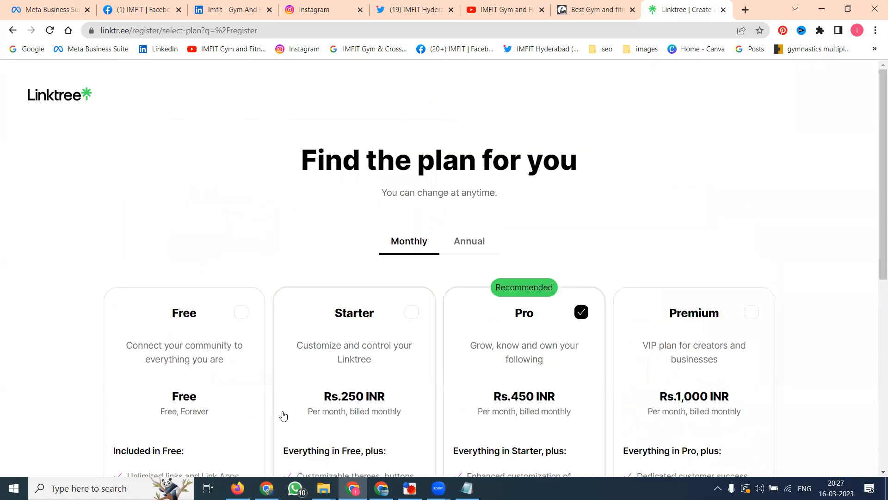
scroll(158, 323, "down", 5)
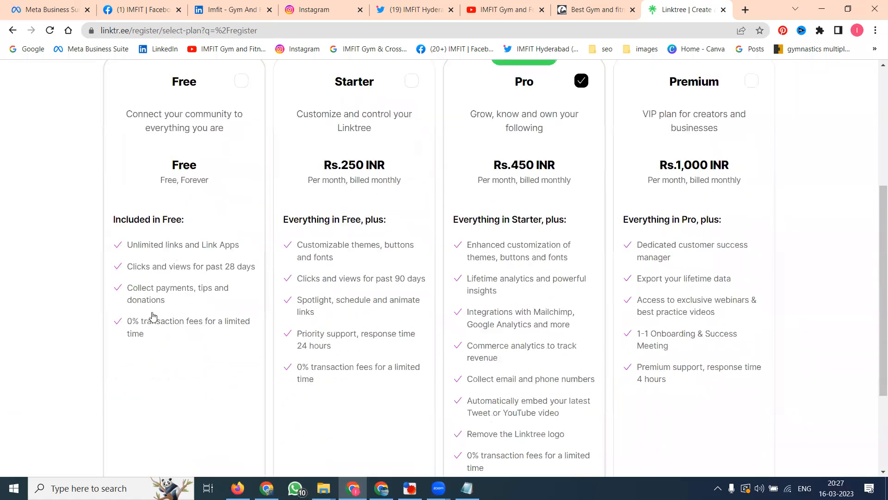
scroll(206, 197, "up", 1)
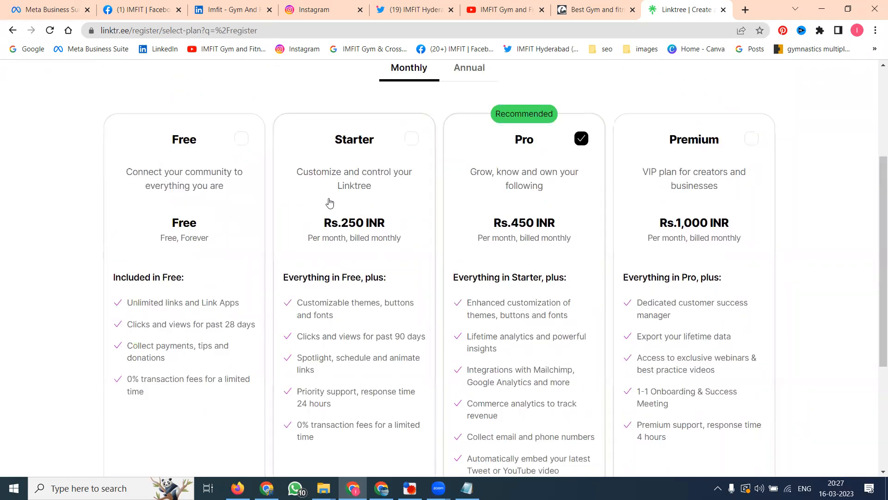
left_click(241, 138)
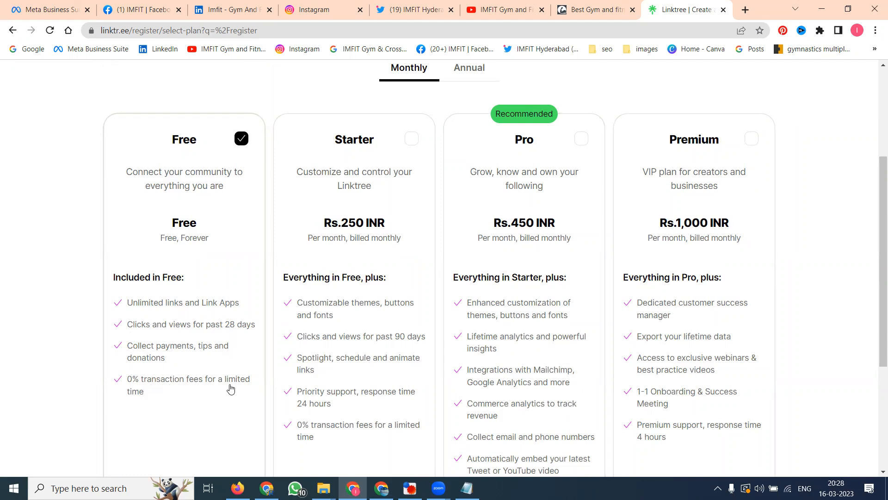
scroll(203, 365, "down", 3)
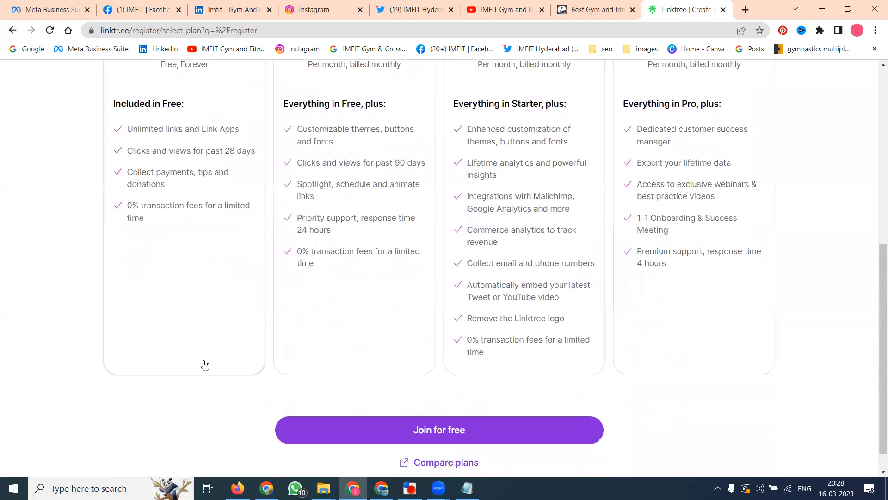
left_click(383, 439)
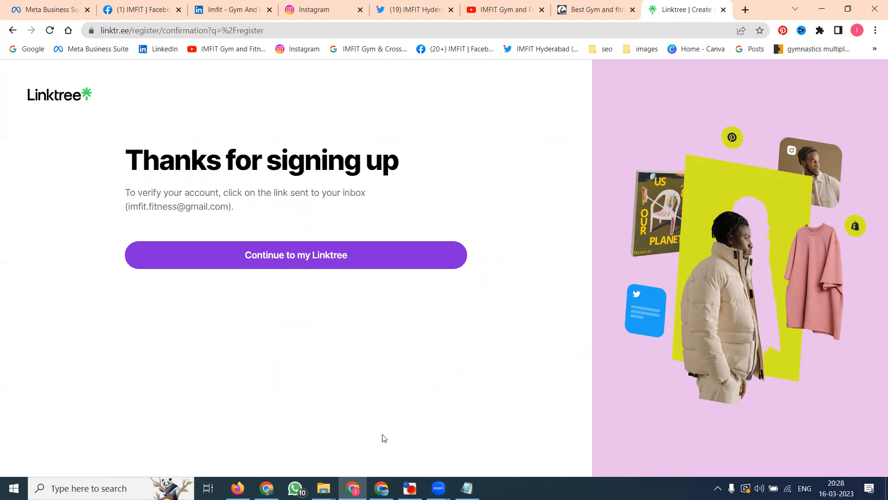
left_click(290, 259)
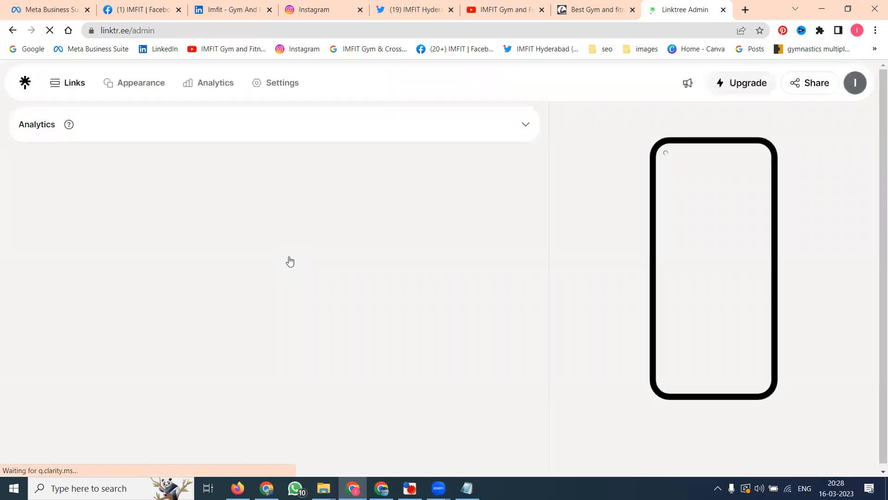
left_click(807, 87)
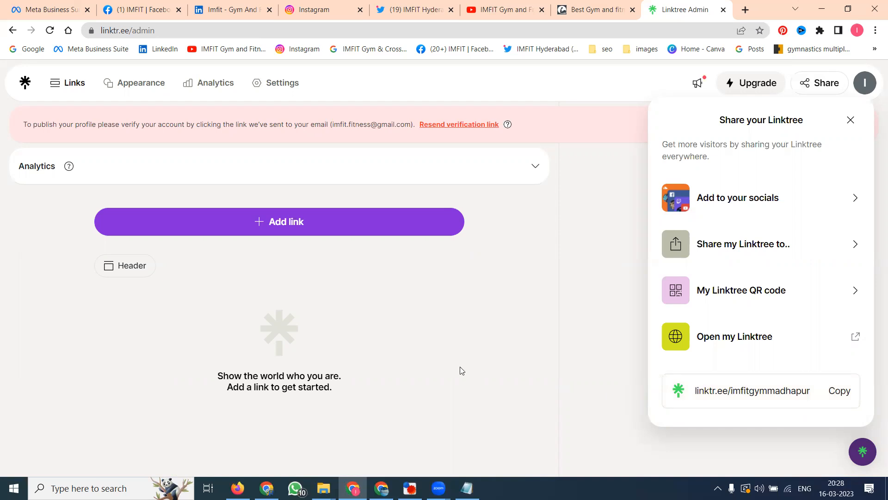
left_click(258, 223)
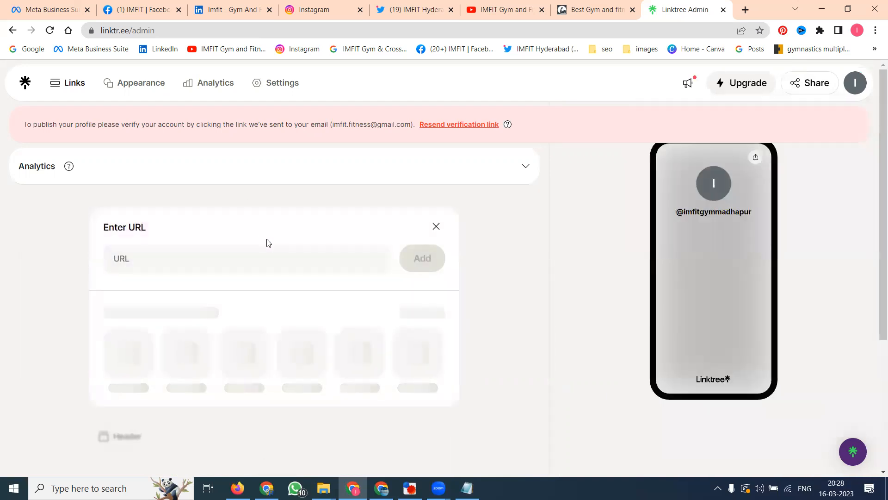
left_click(548, 10)
left_click(604, 6)
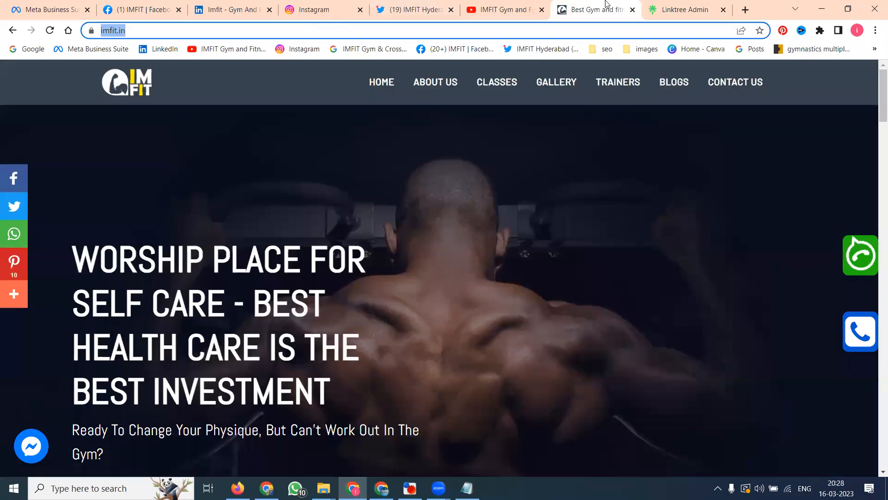
left_click(683, 9)
left_click(220, 250)
type("https://www.imfit.in/")
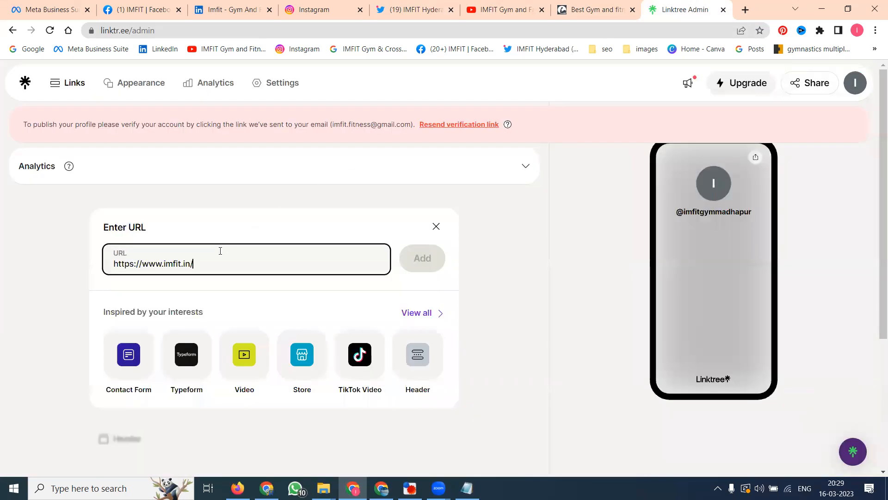
left_click(412, 260)
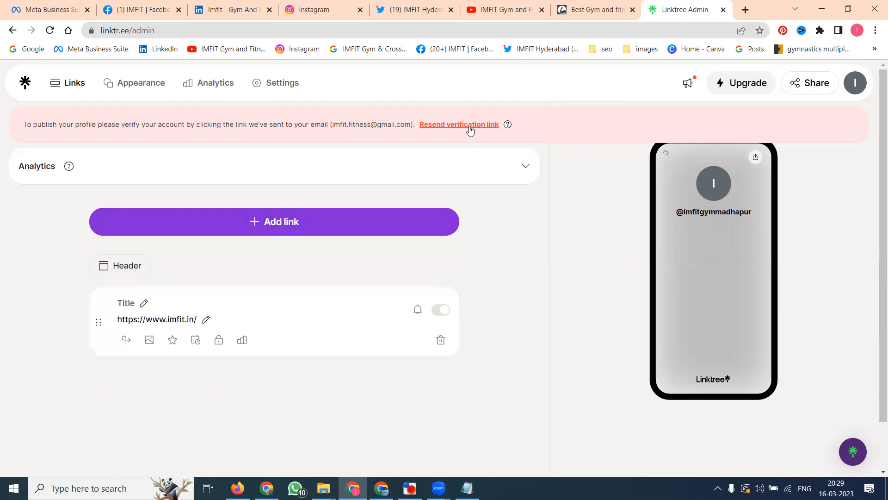
Open Gmail from google.com in a new tab and follow the Verify Email link in Linktree's activation email
left_click(744, 10)
type("google.com")
key("Return")
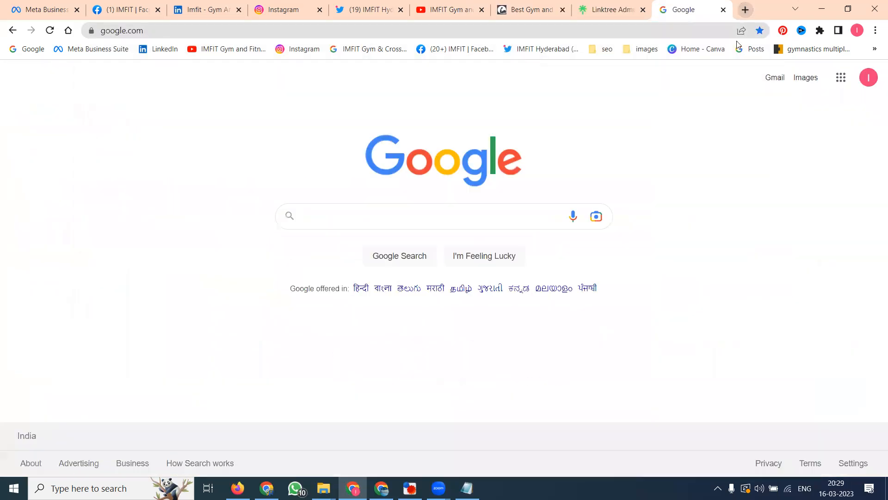
left_click(769, 78)
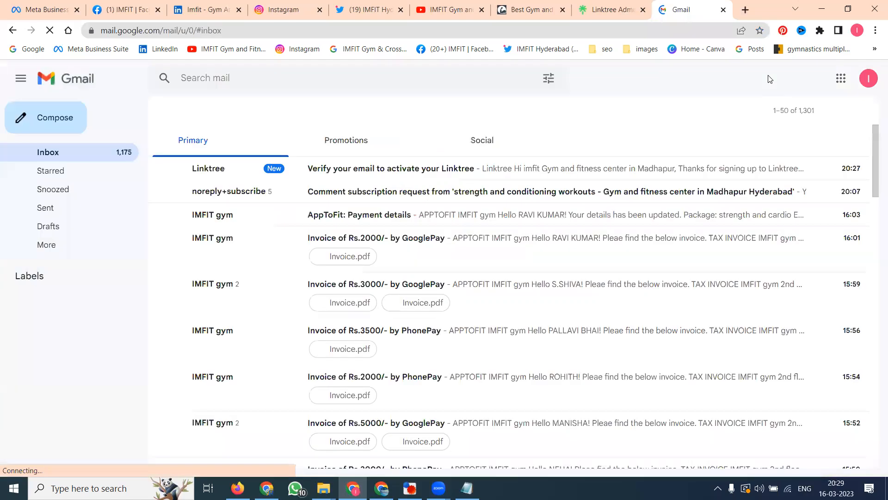
left_click(434, 174)
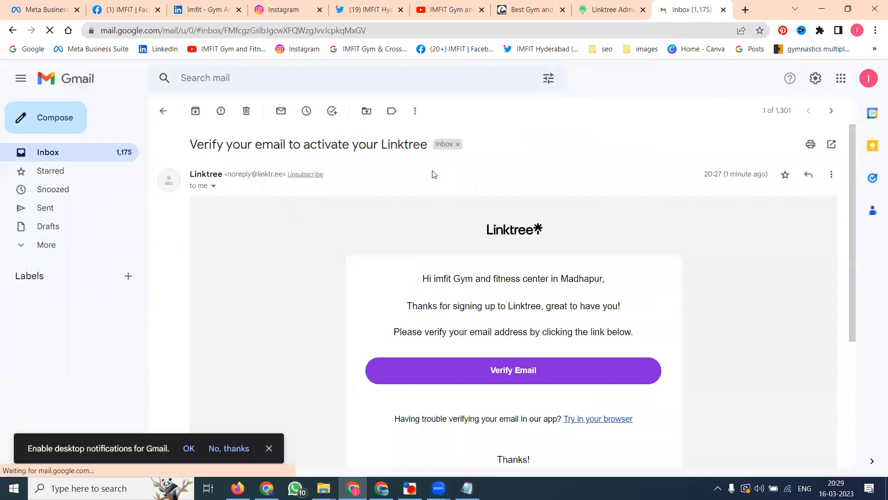
left_click(486, 370)
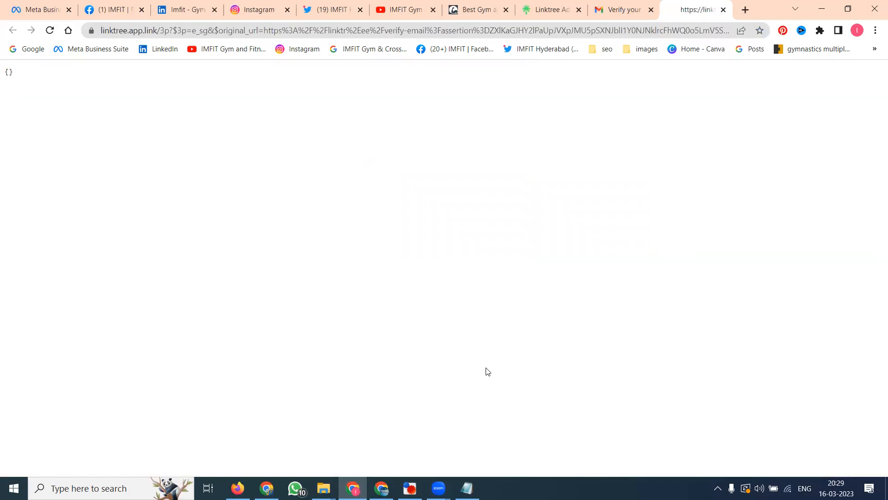
Return to the Linktree admin page and reload it to check whether the account is verified
left_click(560, 8)
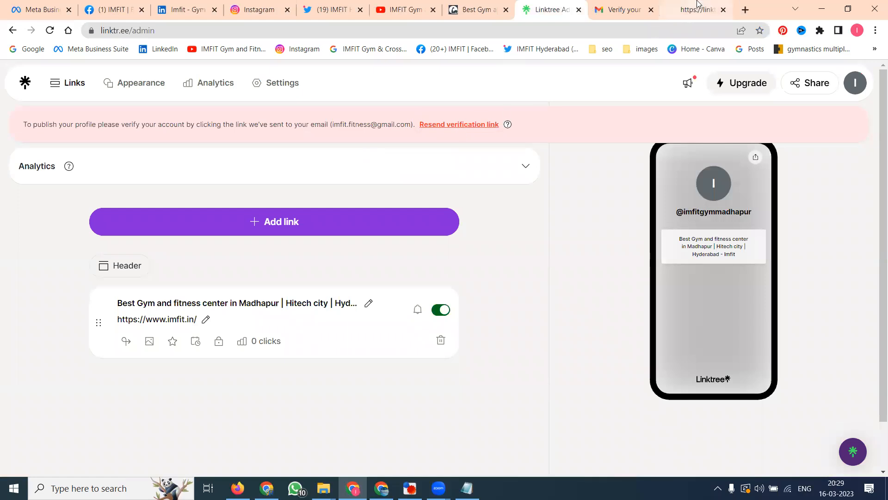
left_click(697, 5)
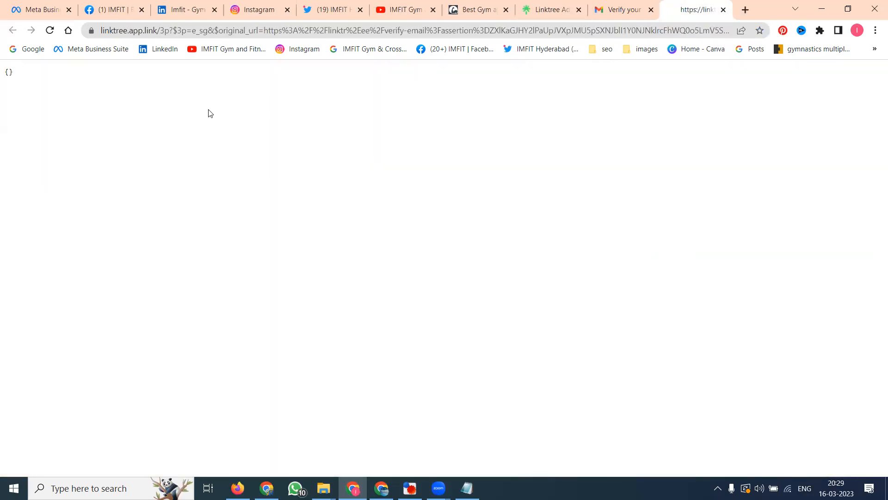
left_click(513, 16)
left_click(55, 32)
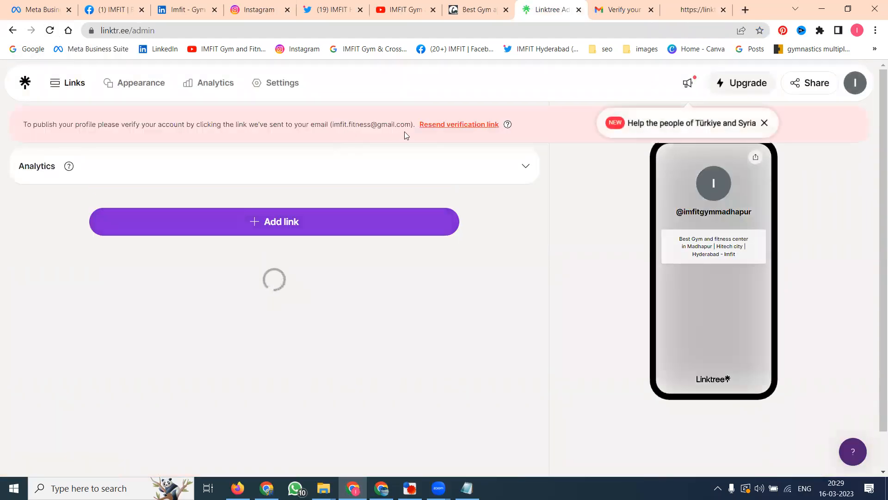
Follow the email's verification link again, close the blank verification tab, continue to sign in, and reload the original Linktree admin page
left_click(702, 9)
left_click(618, 10)
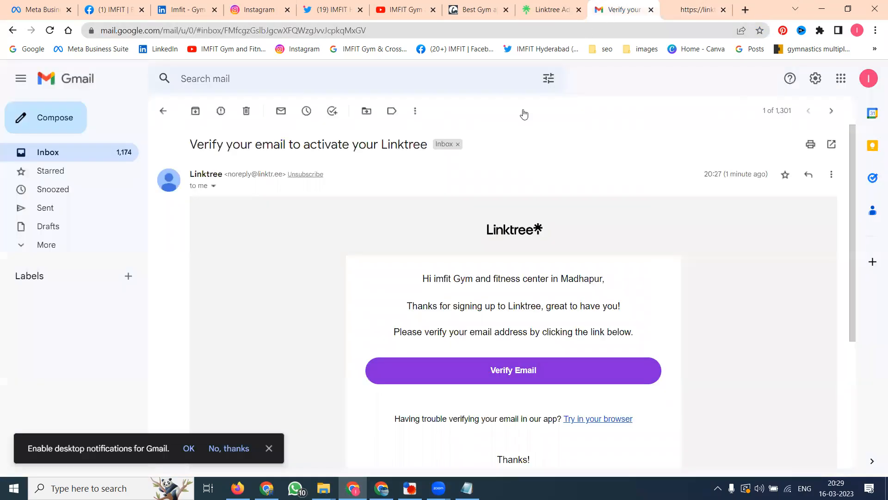
left_click(480, 374)
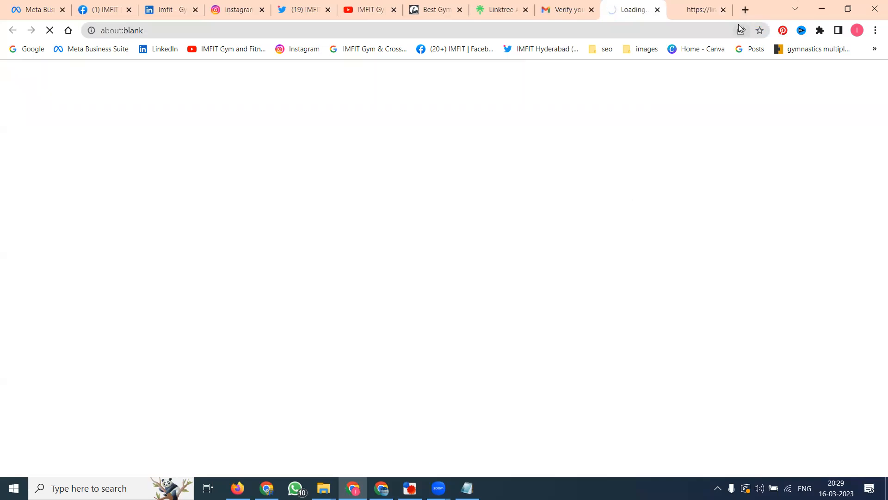
left_click(723, 10)
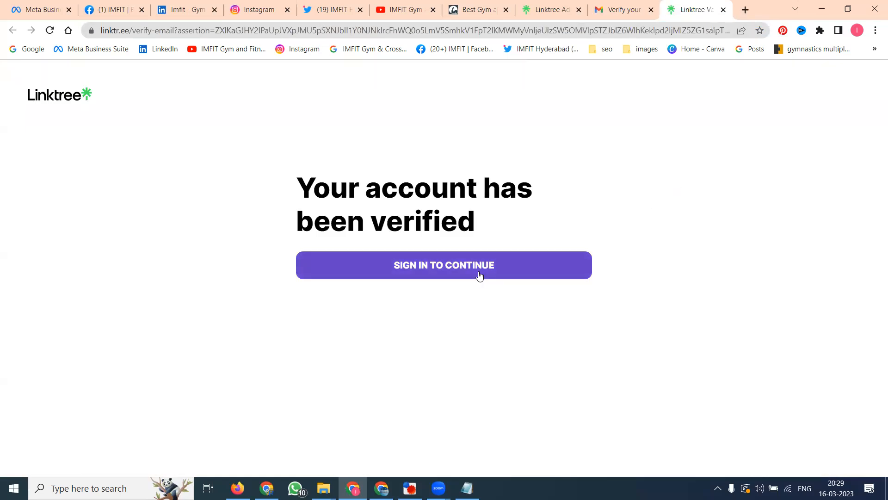
left_click(479, 275)
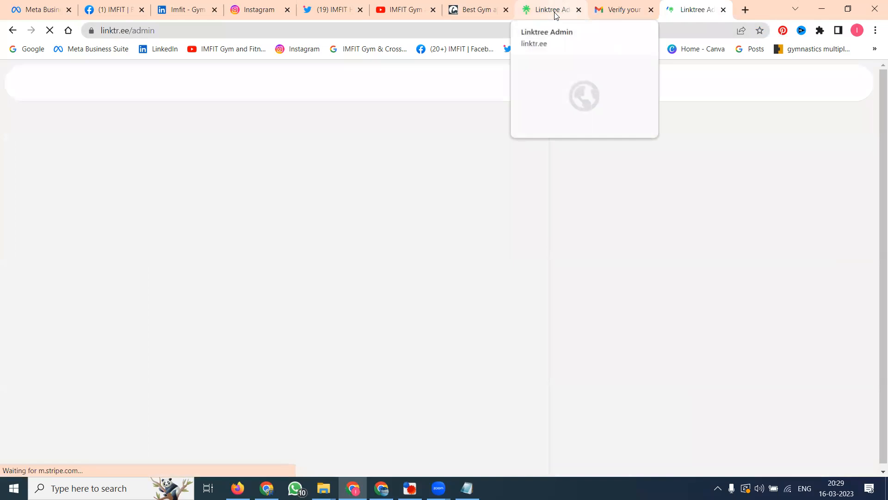
left_click(555, 14)
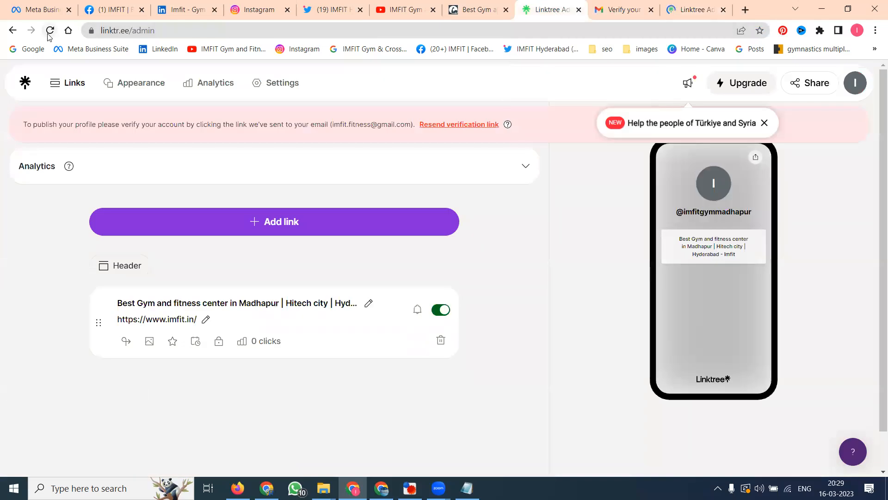
left_click(49, 31)
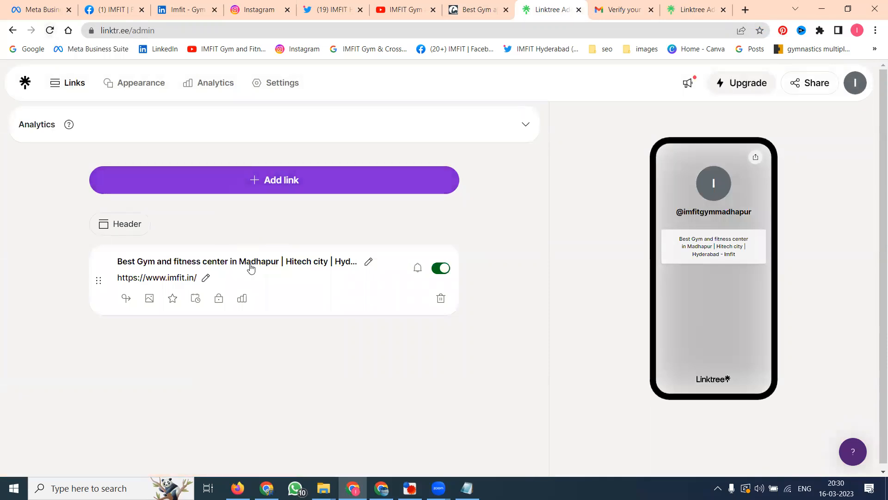
Copy the Linktree's share URL and open it in a new tab of the other Chrome window to view the public page
left_click(818, 83)
left_click(832, 391)
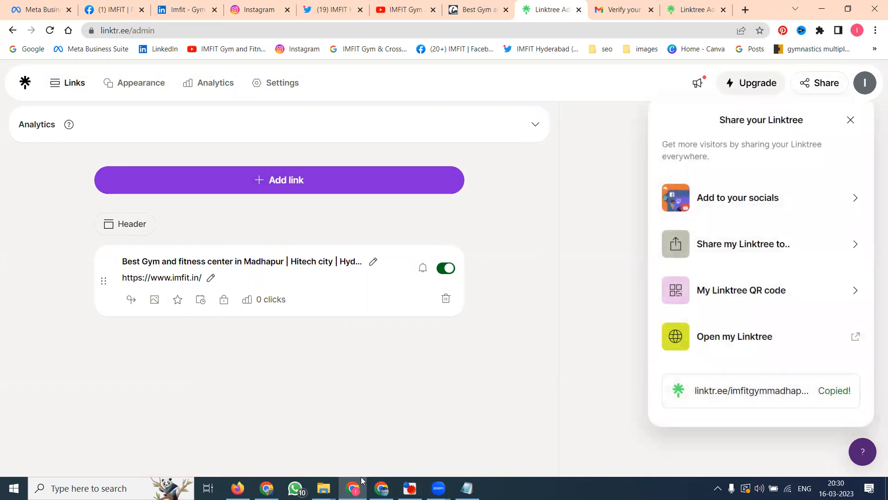
left_click(267, 487)
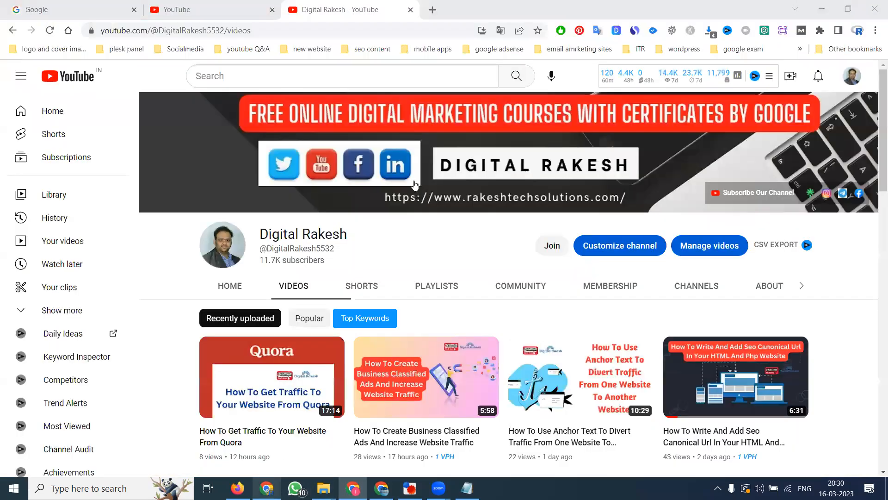
left_click(432, 10)
key("ctrl+v")
key("Return")
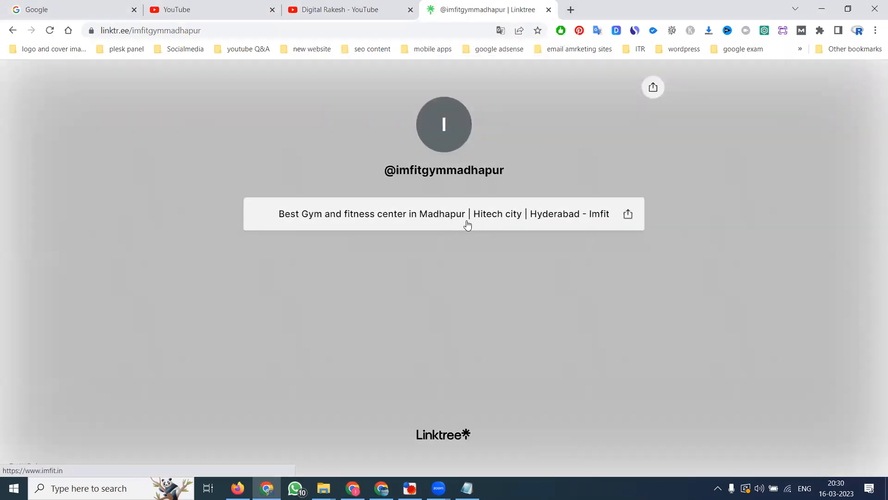
Back in the Linktree admin, open the social icons settings and start adding a Facebook icon
key("alt+Tab")
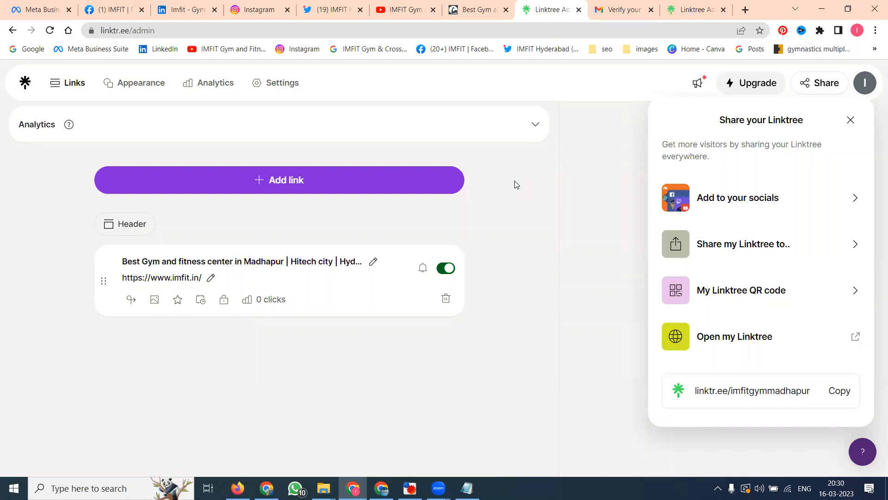
left_click(276, 86)
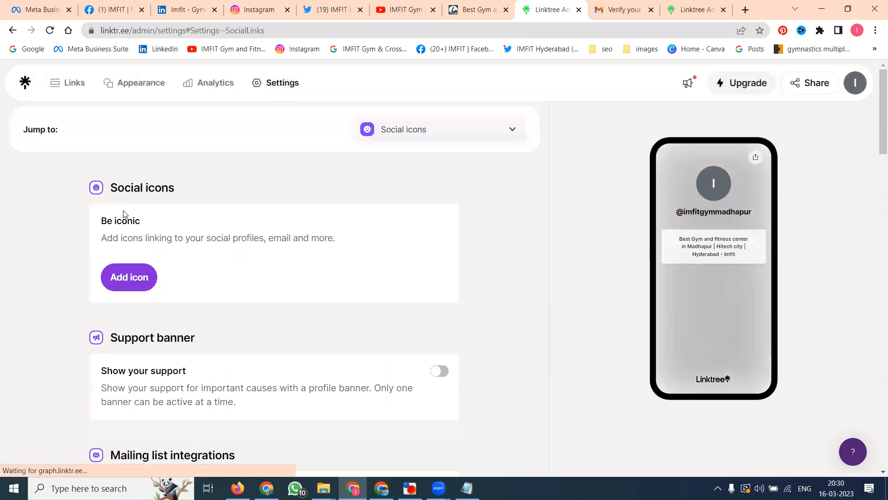
left_click(127, 279)
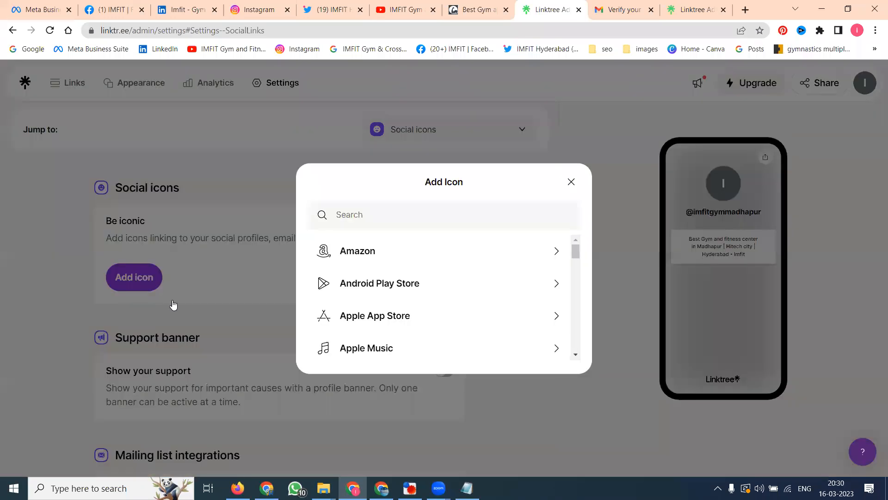
scroll(367, 288, "down", 2)
scroll(369, 290, "down", 8)
scroll(368, 293, "up", 2)
left_click(368, 242)
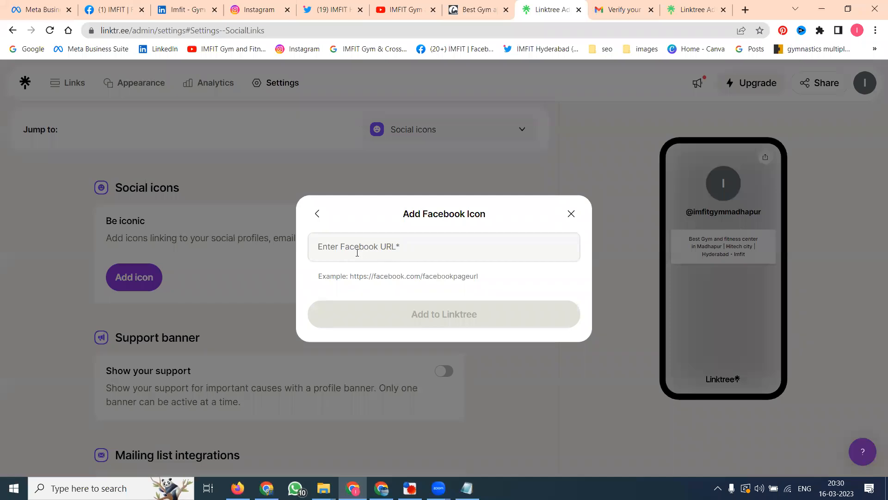
left_click(130, 11)
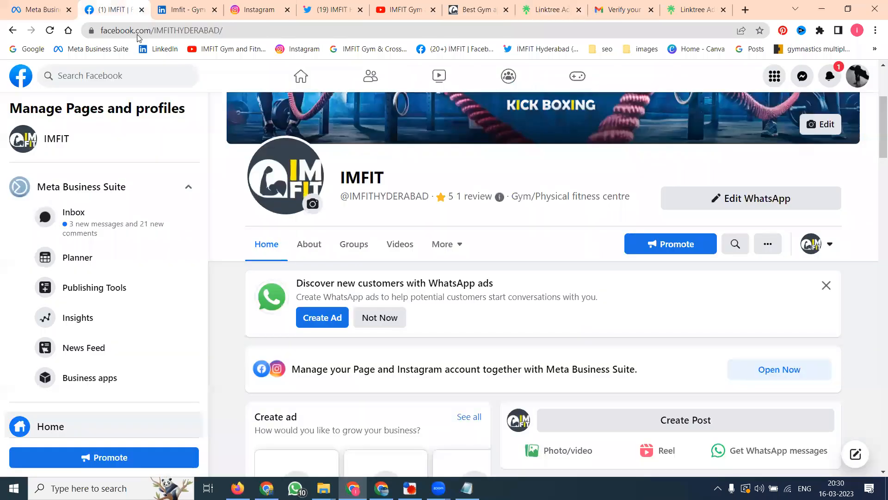
left_click(137, 35)
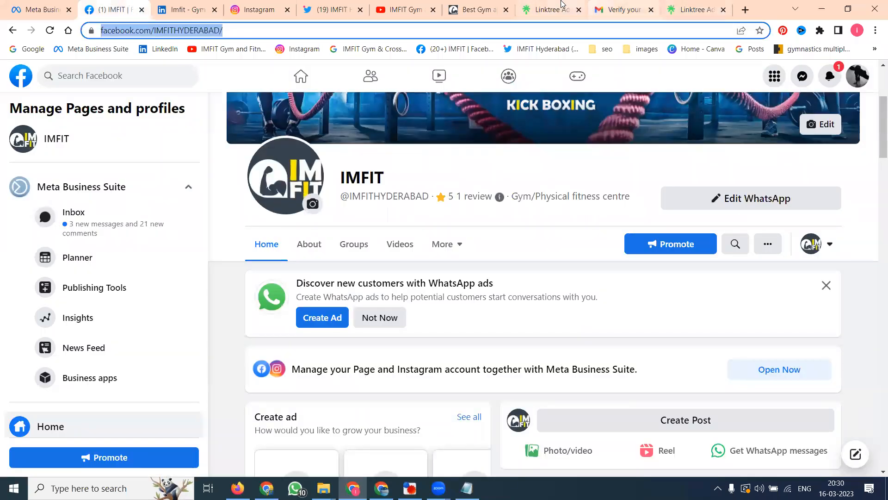
left_click(552, 9)
left_click(385, 246)
key("ctrl+v")
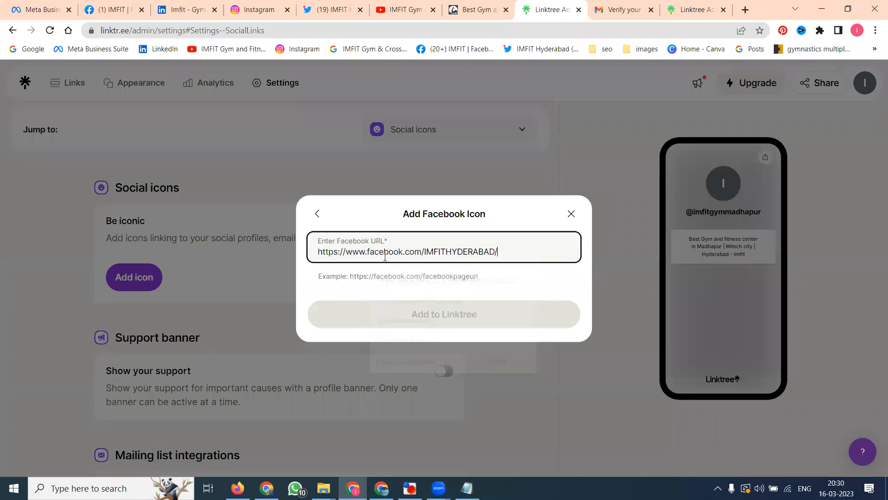
Add the Facebook icon to the Linktree and start adding a Twitter icon
left_click(387, 314)
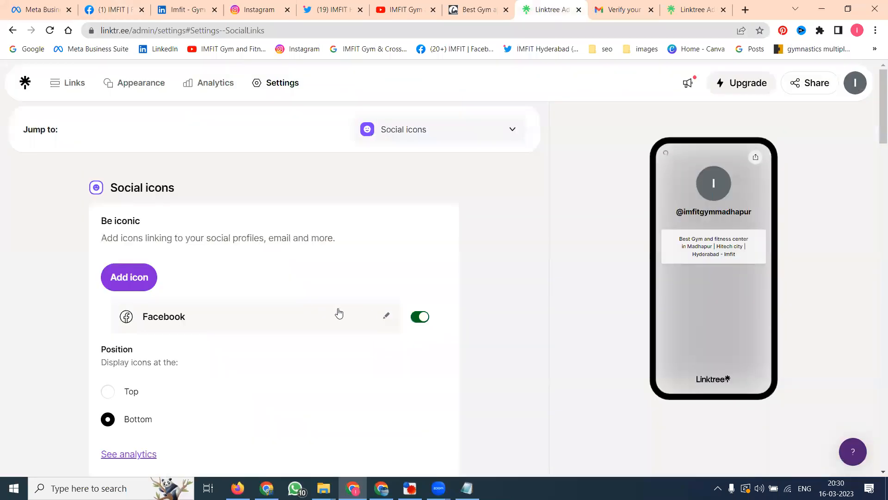
left_click(141, 281)
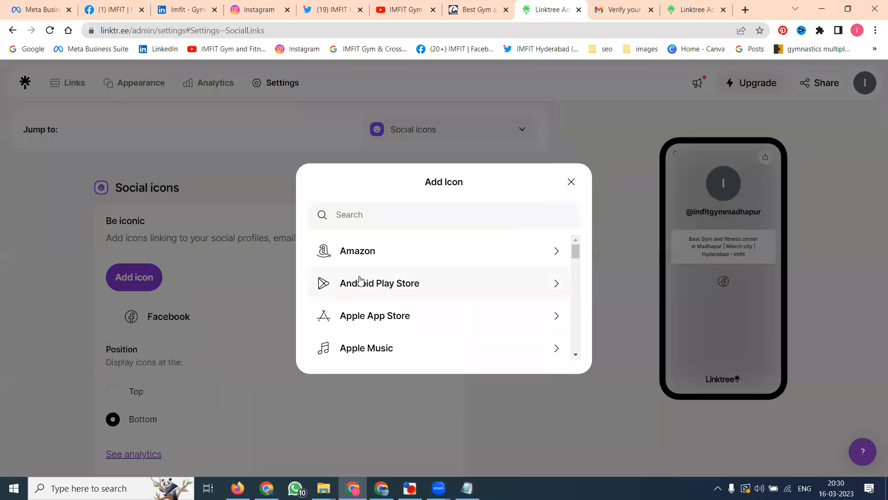
left_click(358, 215)
type("twi")
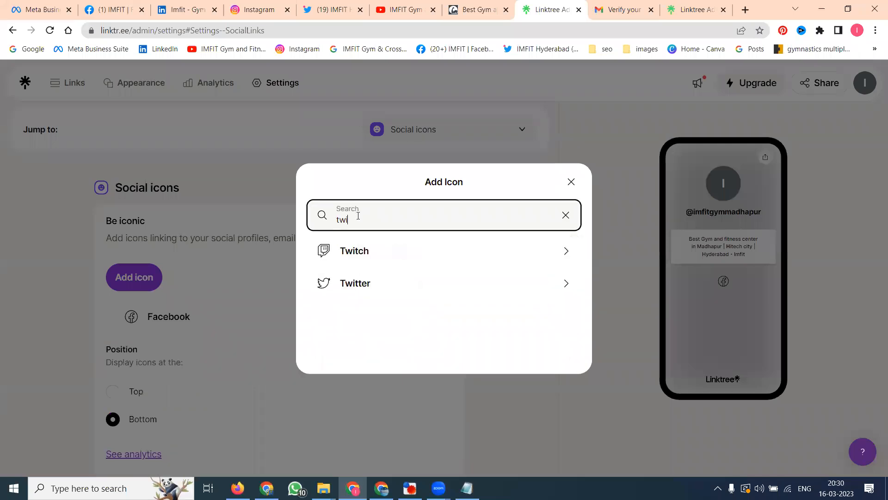
left_click(358, 283)
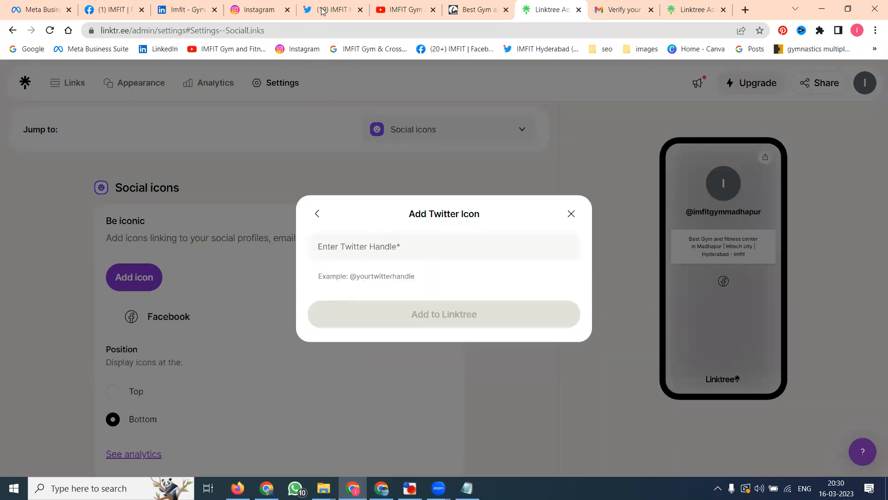
left_click(322, 11)
left_click(279, 26)
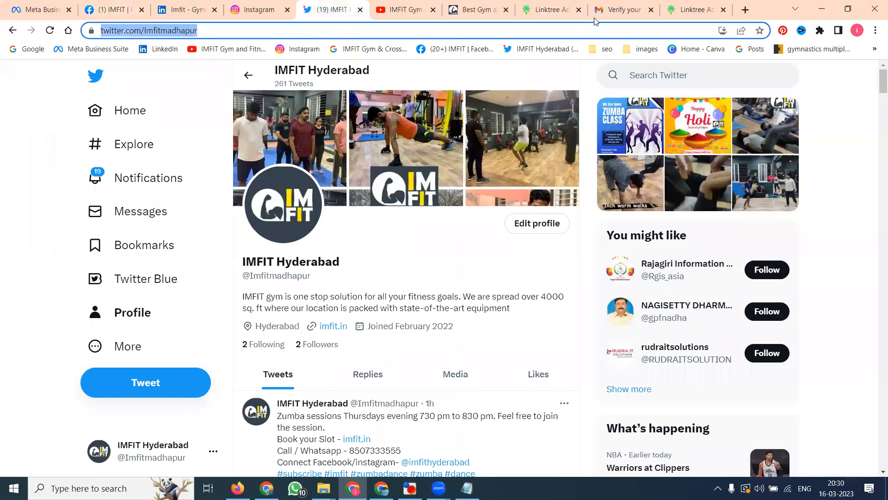
left_click(548, 10)
left_click(403, 254)
left_click(402, 296)
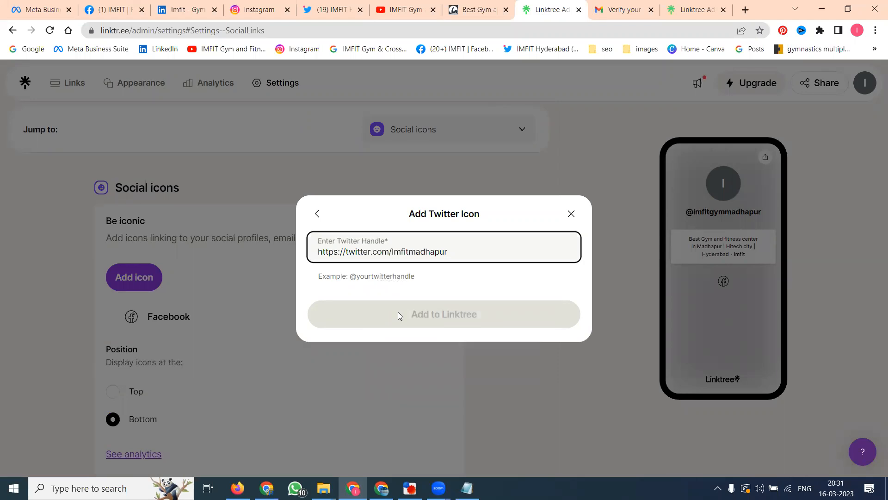
left_click(453, 285)
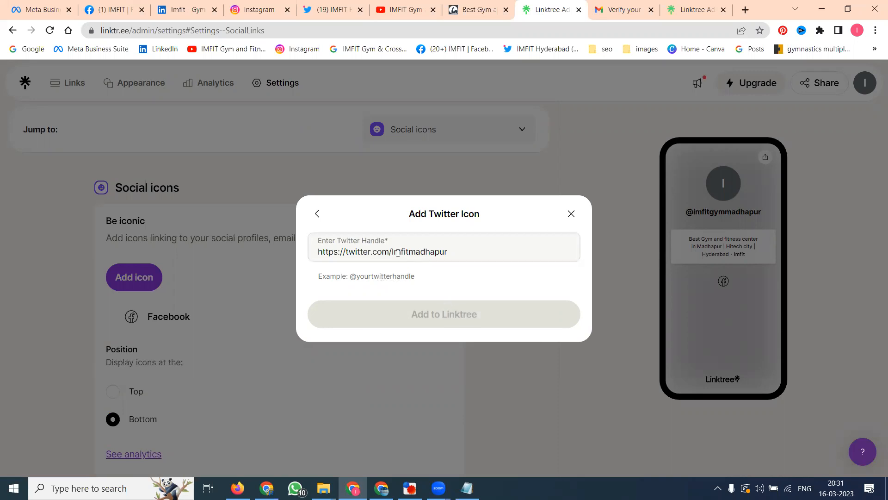
left_click_drag(391, 249, 313, 253)
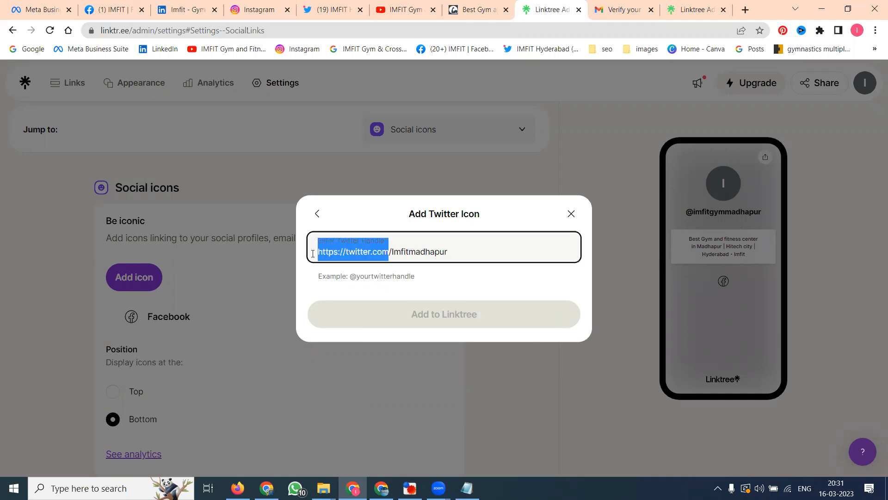
type("@")
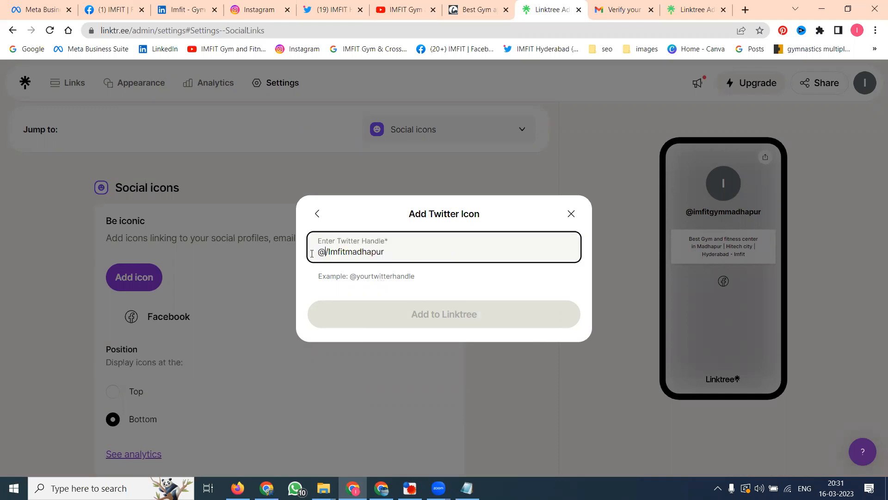
key("Delete")
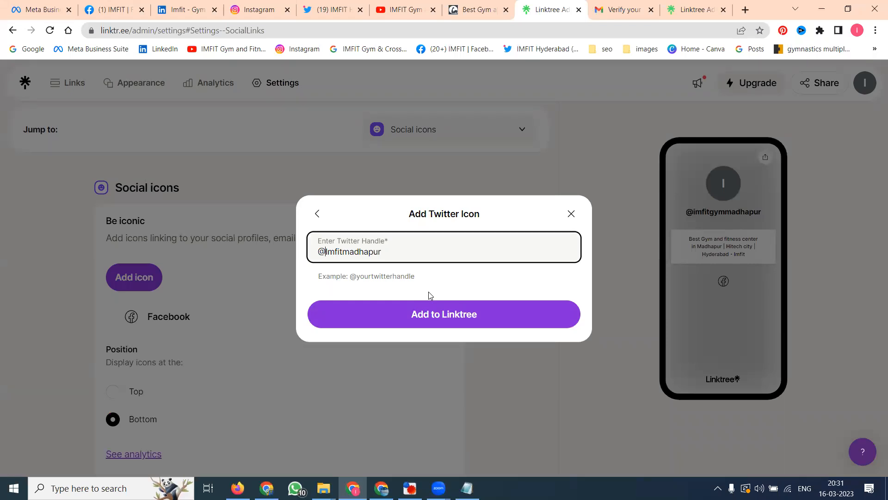
left_click(446, 313)
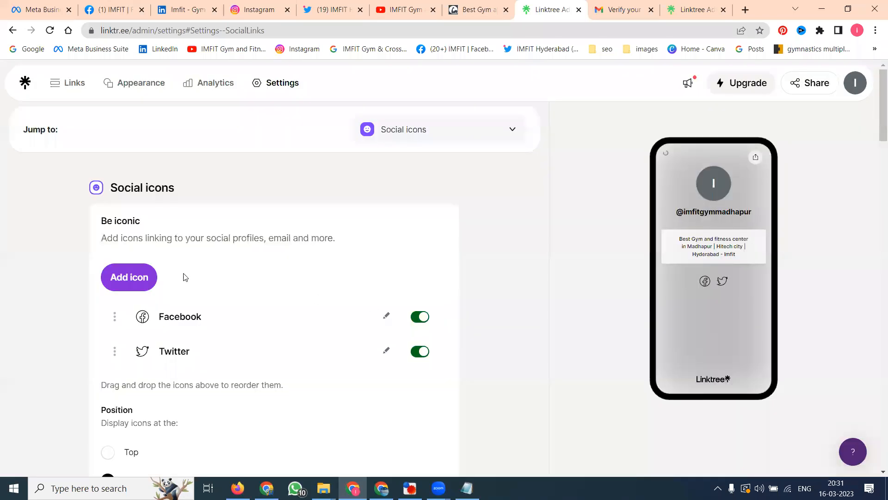
Start adding an Instagram icon and begin its username with @
left_click(143, 277)
left_click(390, 211)
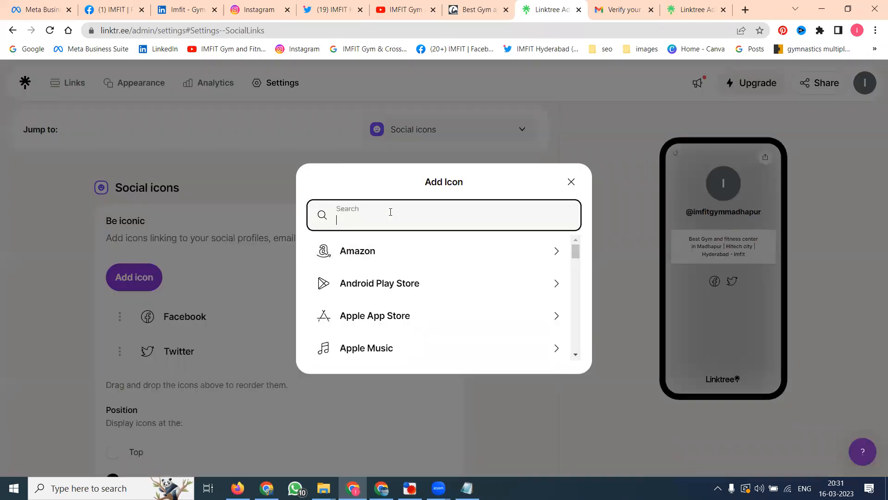
type("ins")
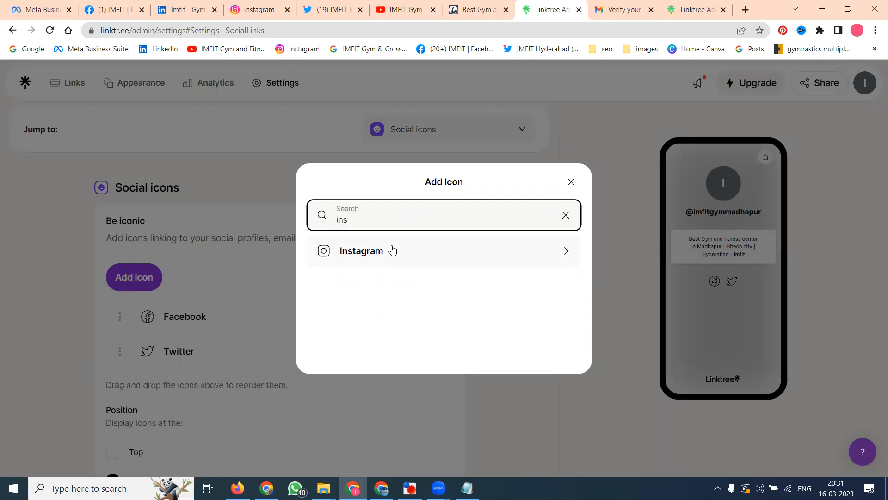
left_click(392, 251)
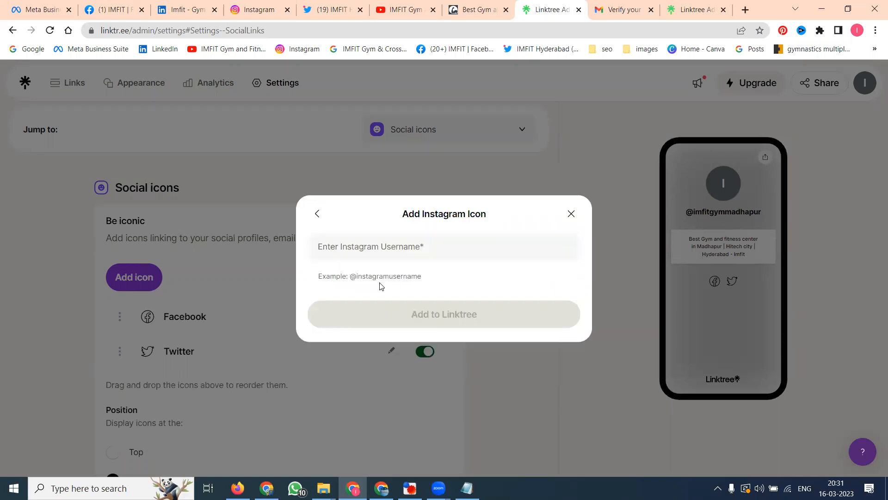
left_click(367, 248)
type("@")
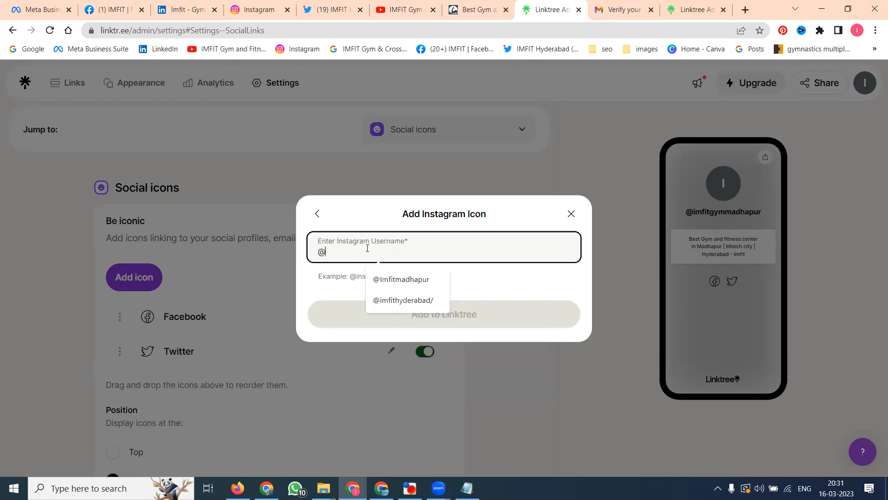
left_click(183, 9)
left_click(257, 9)
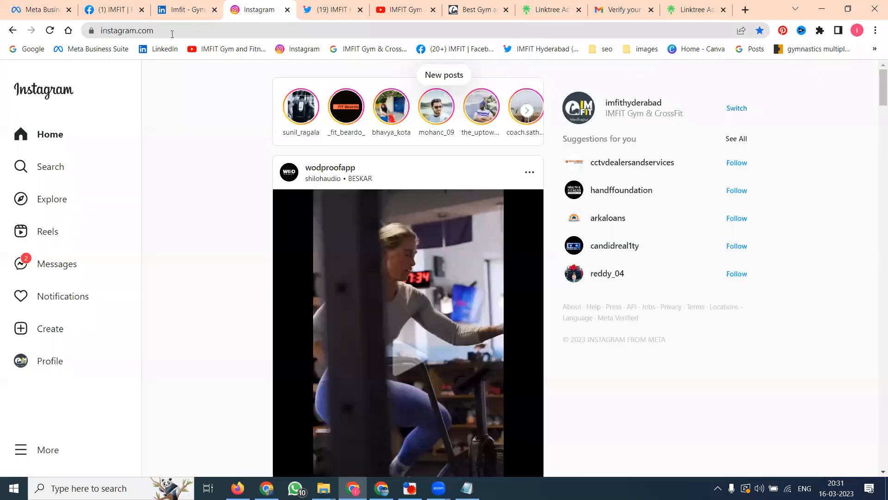
left_click(51, 360)
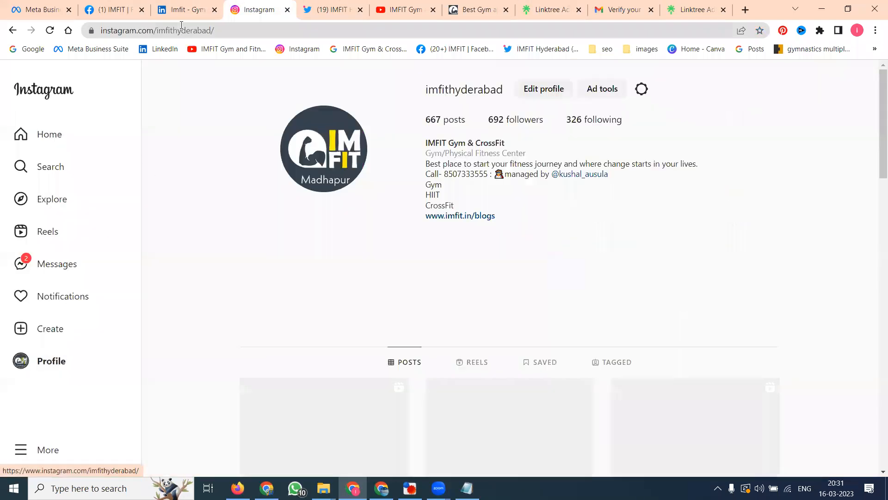
double_click(180, 31)
key("ctrl+c")
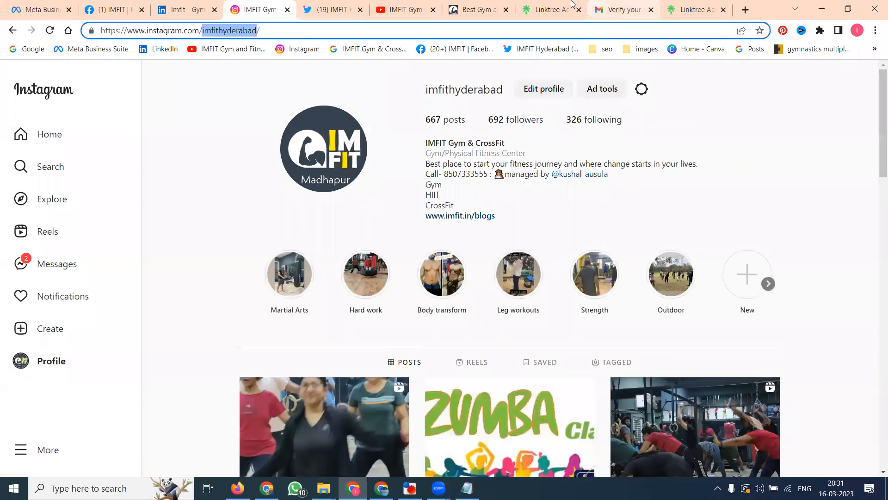
left_click(550, 9)
left_click(440, 240)
key("ctrl+v")
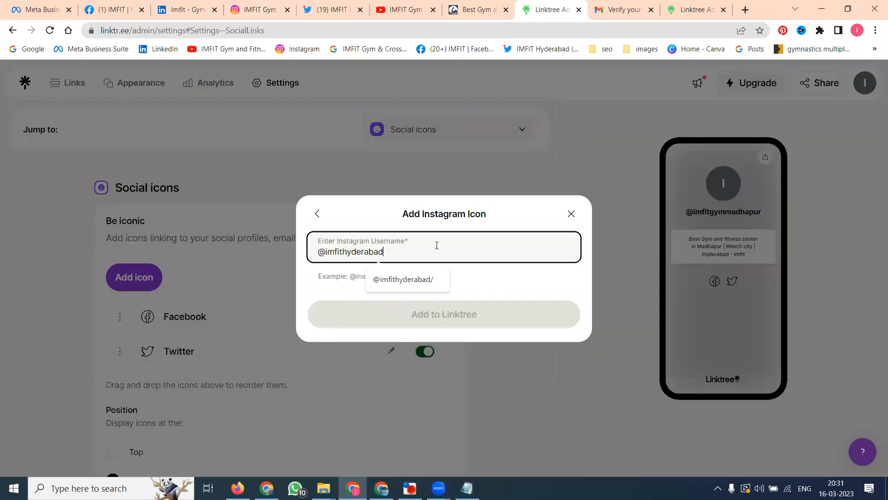
left_click(442, 316)
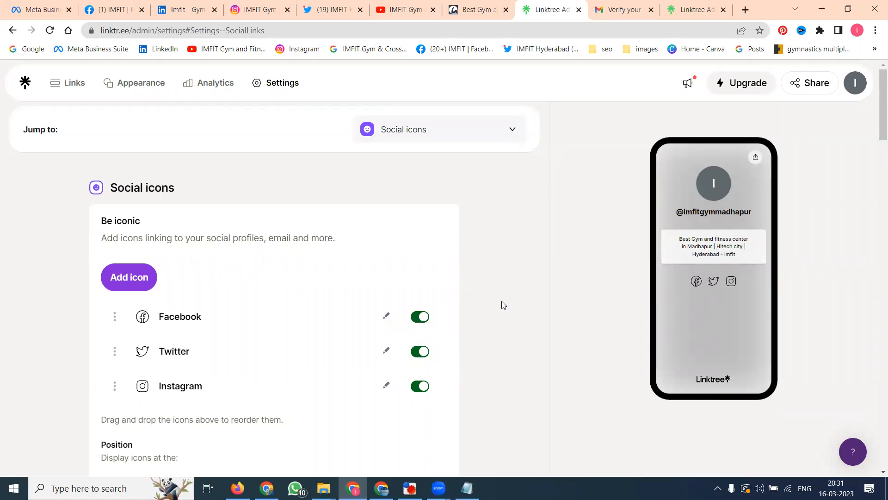
Start adding a Youtube icon and select the address of the IMFIT YouTube channel's videos page
left_click(127, 274)
type("you")
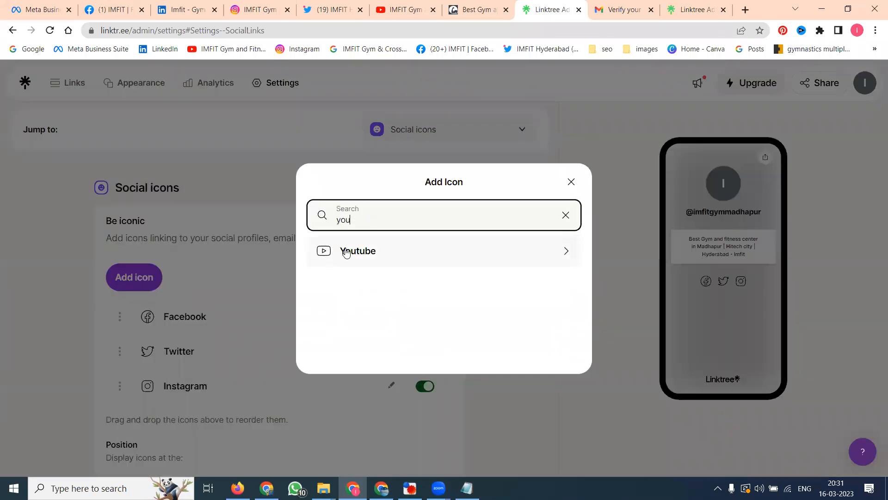
left_click(344, 250)
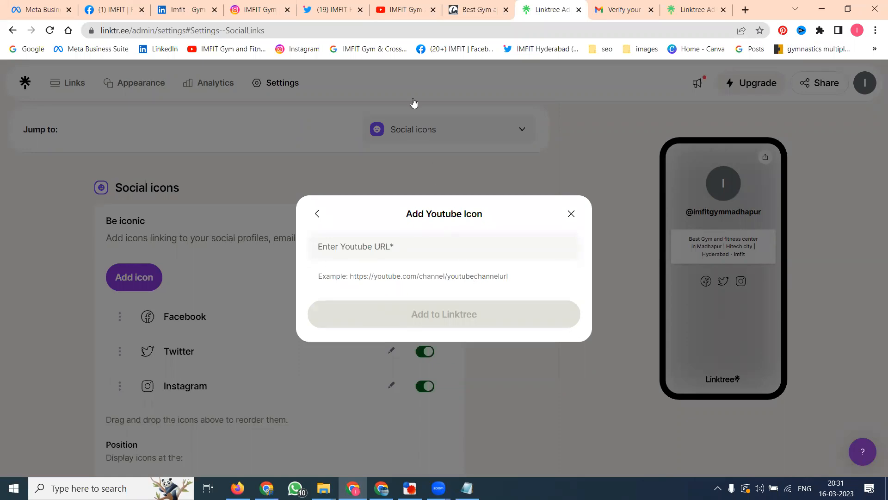
left_click(423, 10)
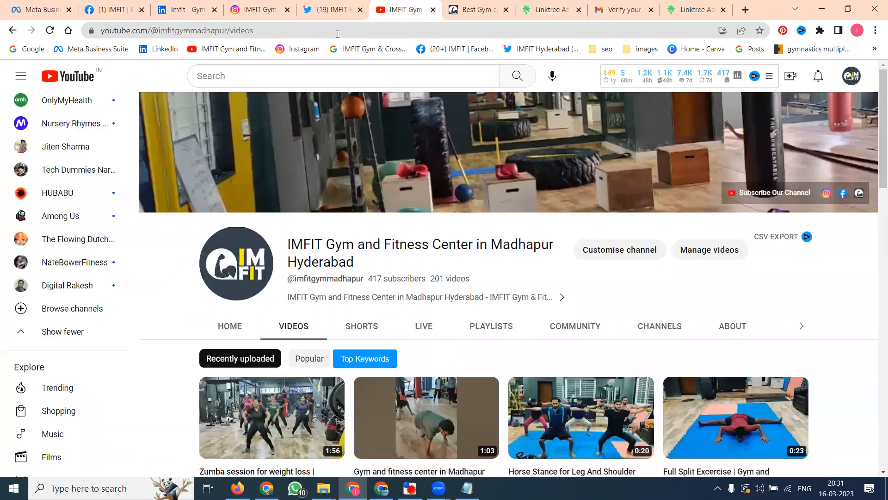
left_click(337, 31)
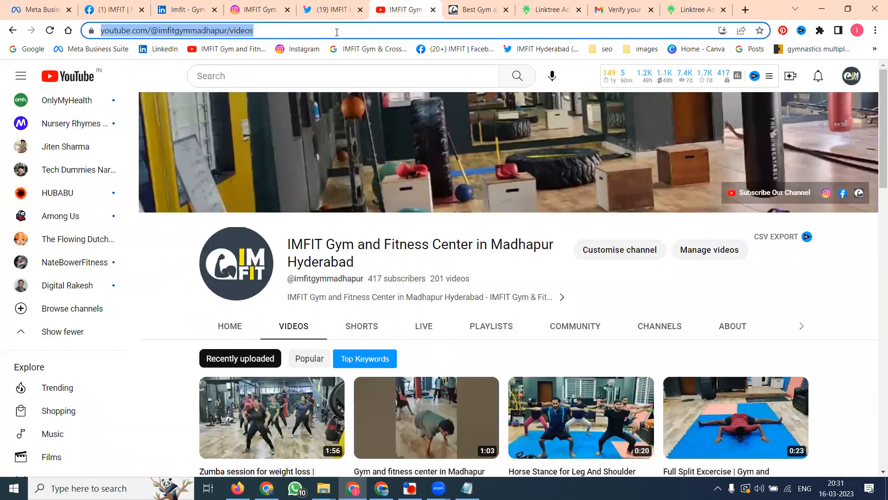
Open the channel's customisation page in YouTube Studio and find the channel URL in its basic info
left_click(719, 250)
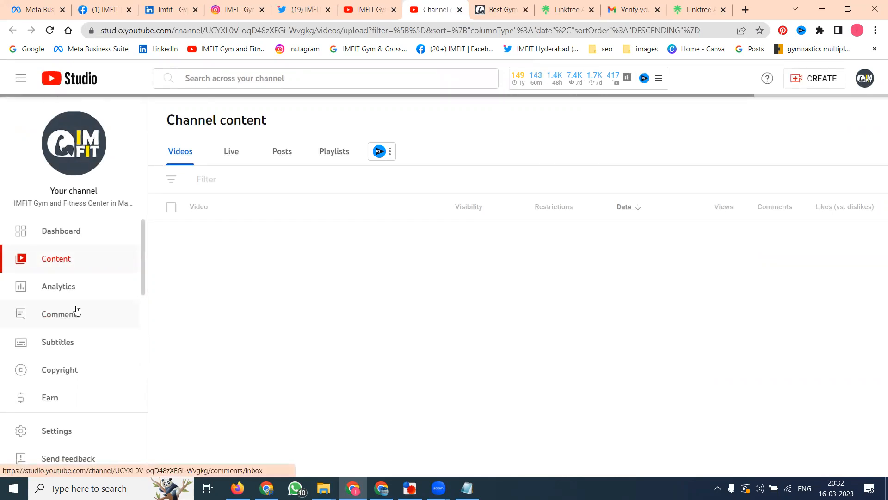
scroll(77, 310, "down", 1)
scroll(72, 333, "down", 1)
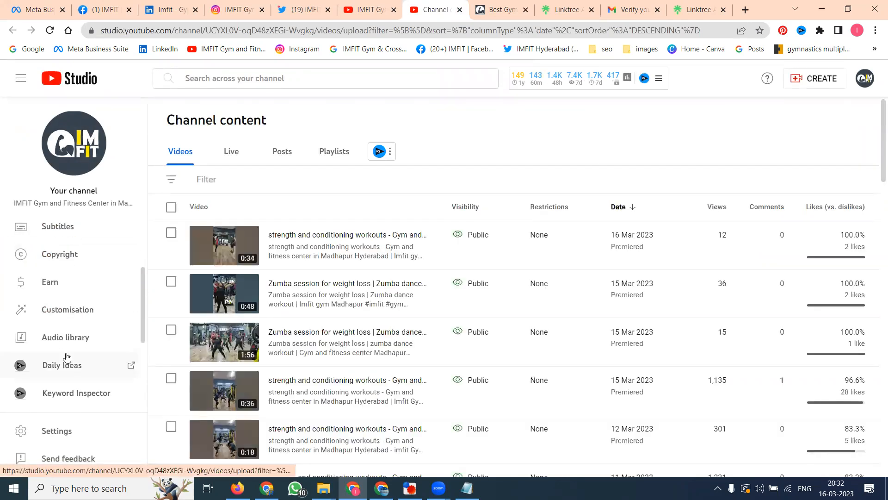
left_click(72, 317)
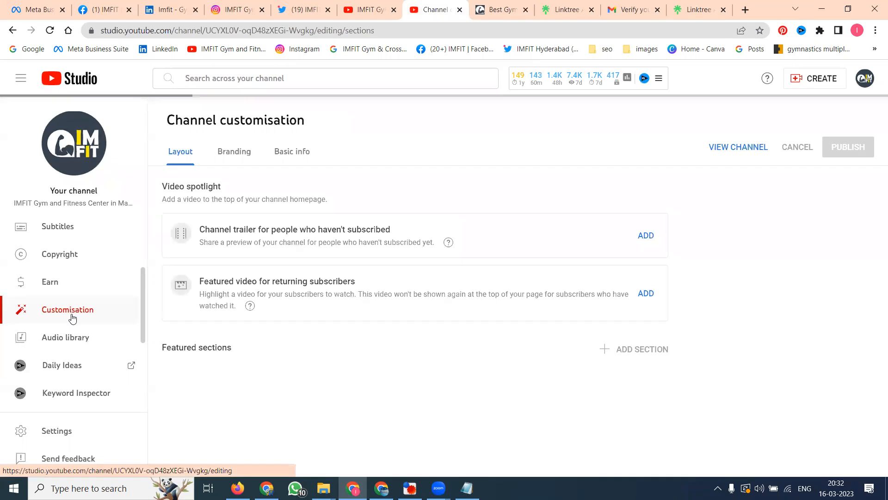
scroll(501, 235, "down", 4)
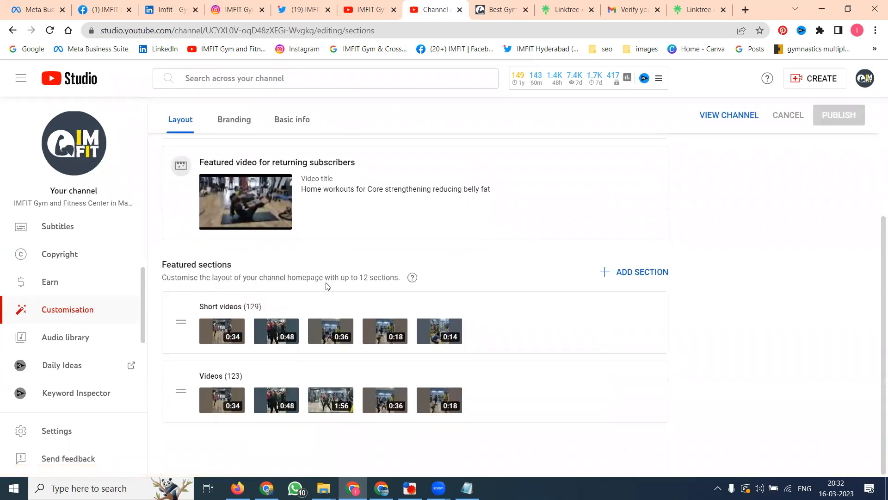
scroll(327, 286, "up", 4)
left_click(233, 145)
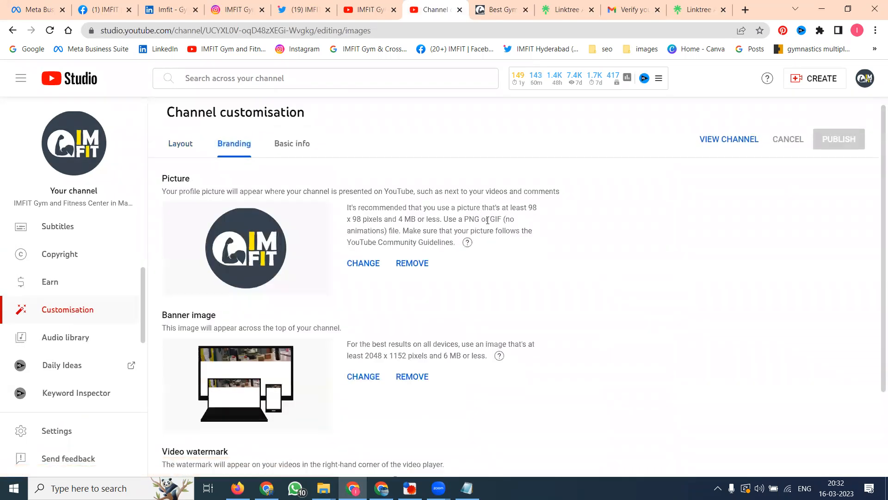
scroll(488, 220, "down", 2)
left_click(303, 123)
scroll(567, 206, "down", 12)
scroll(579, 225, "up", 3)
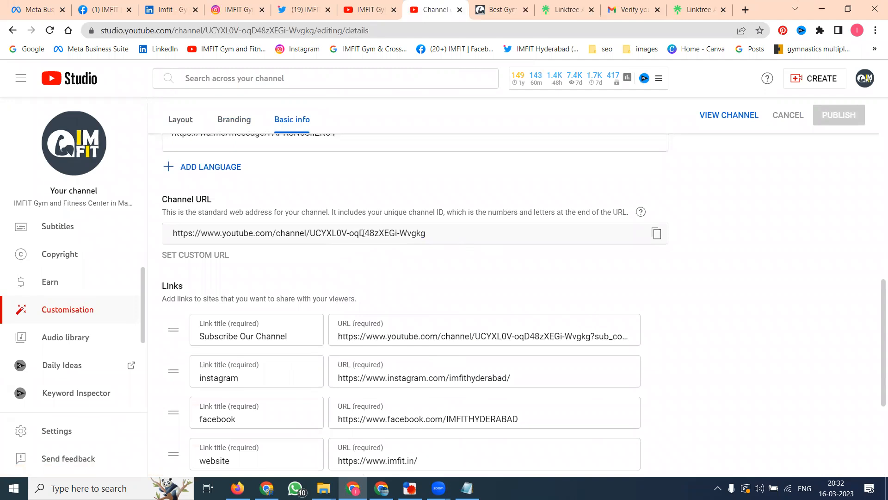
Copy the standard channel URL from YouTube Studio and paste it as the Youtube icon's URL in Linktree
left_click(656, 233)
left_click(549, 14)
left_click(398, 246)
key("ctrl+v")
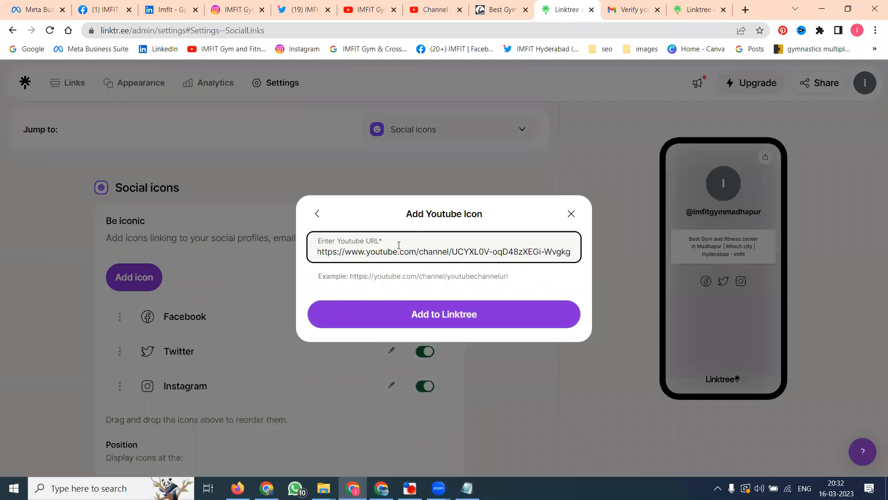
left_click(341, 14)
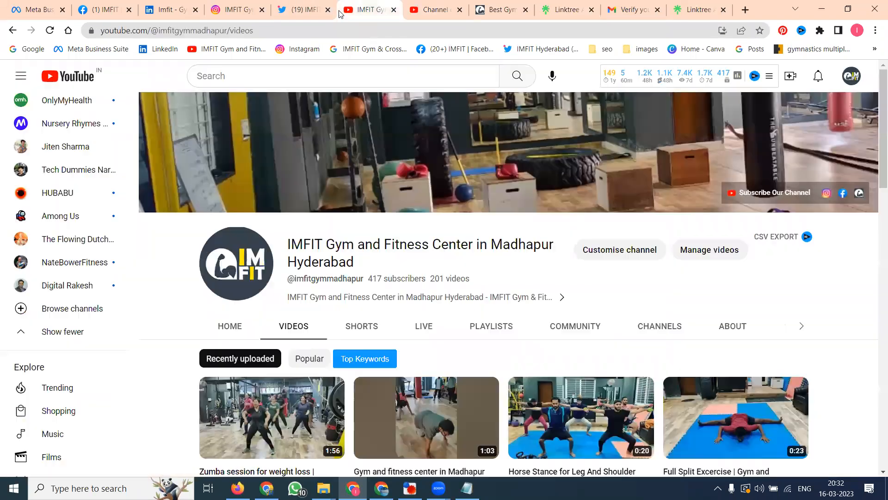
left_click(293, 30)
left_click(567, 9)
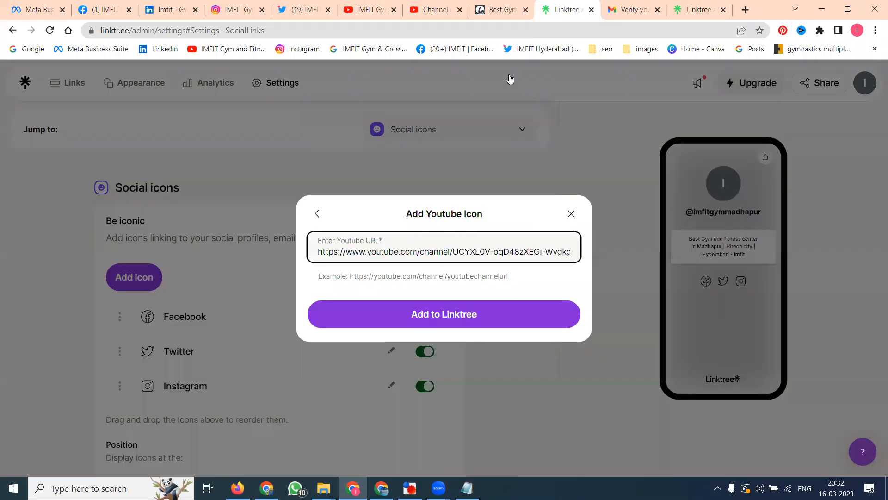
key("ctrl+a")
key("ctrl+v")
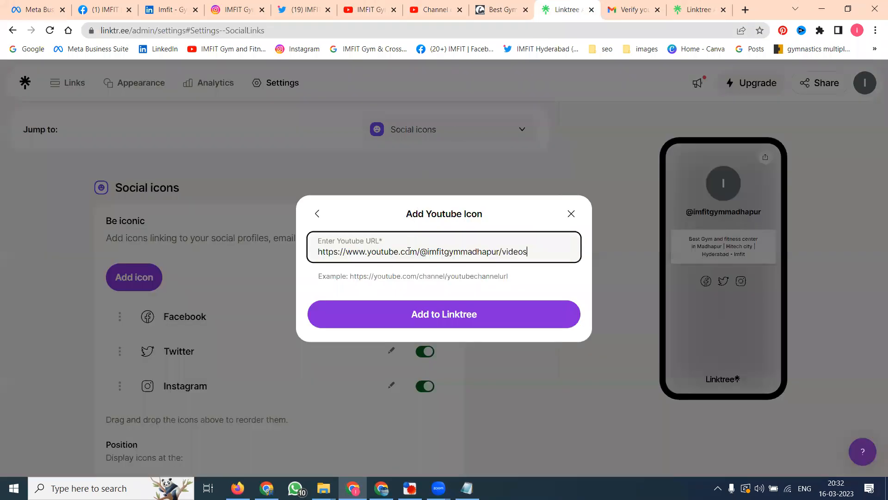
left_click(475, 214)
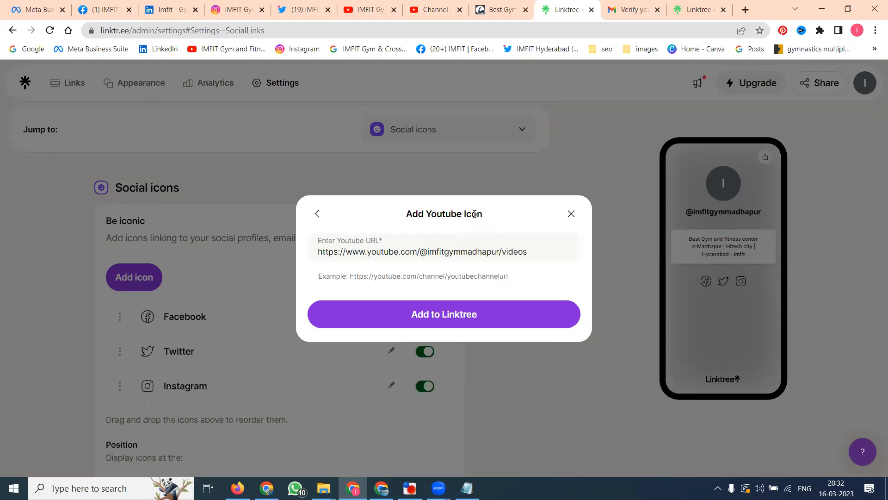
Add the Youtube icon to Linktree and check on the refreshed public profile that it opens the IMFIT channel's videos page
left_click(475, 314)
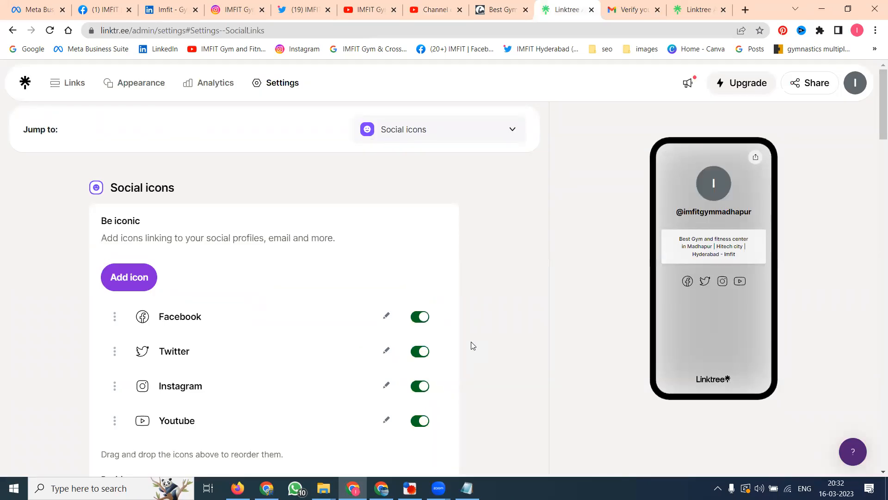
left_click(266, 487)
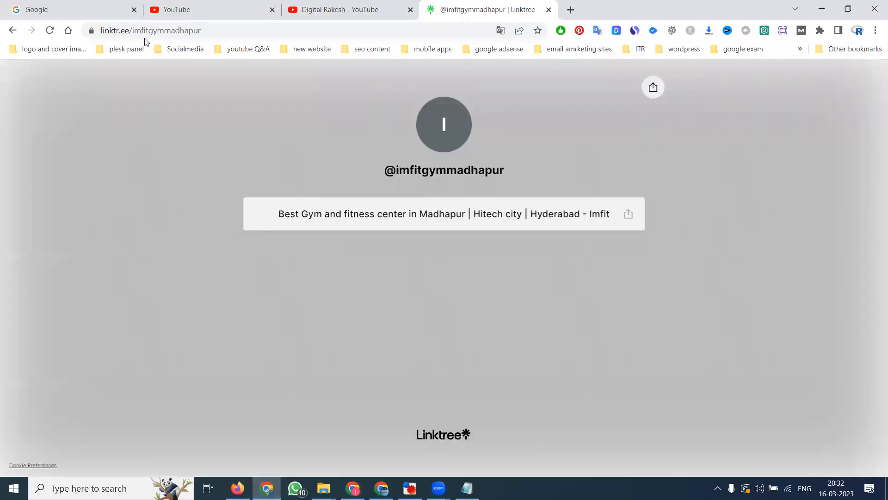
left_click(50, 31)
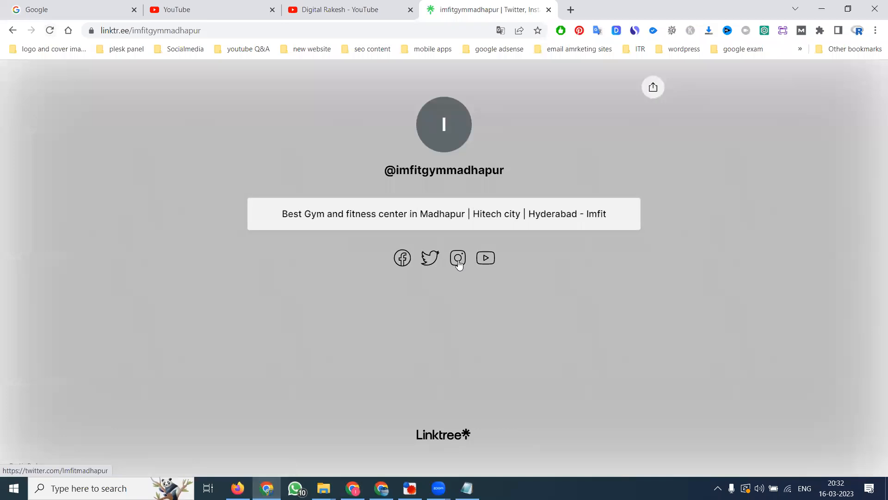
left_click(486, 259)
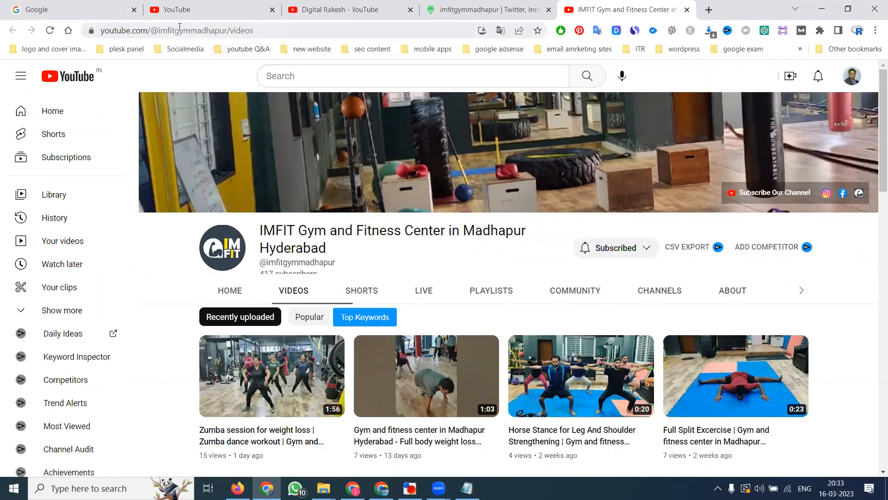
left_click_drag(224, 30, 251, 29)
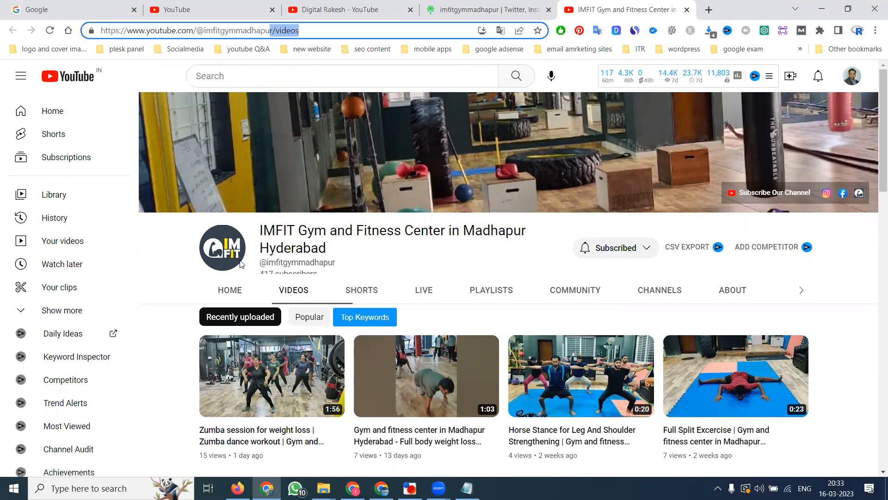
left_click(230, 289)
left_click(286, 297)
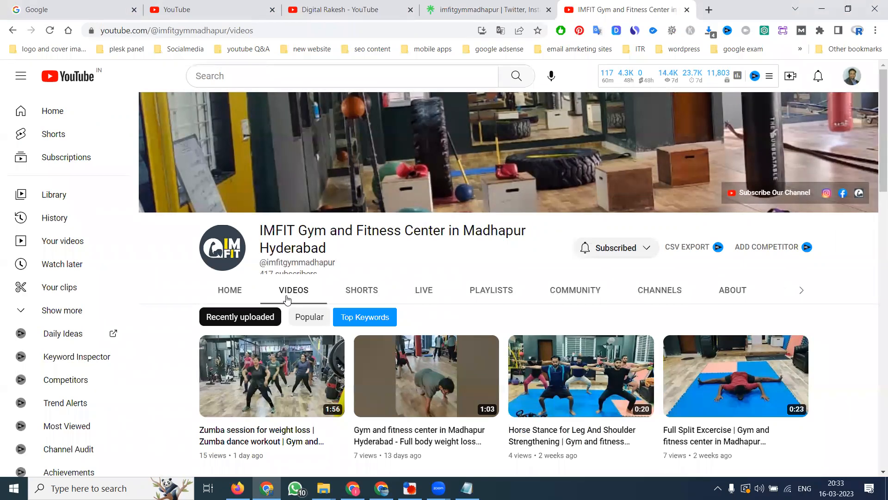
Return to Linktree's social icons and start adding a Linkedin icon, finding it by searching for "link"
key("alt+Tab")
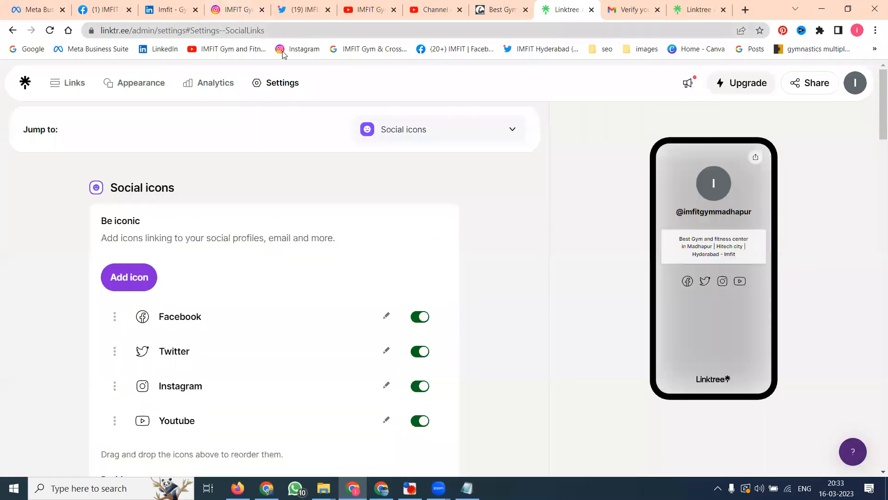
scroll(185, 182, "down", 1)
left_click(145, 220)
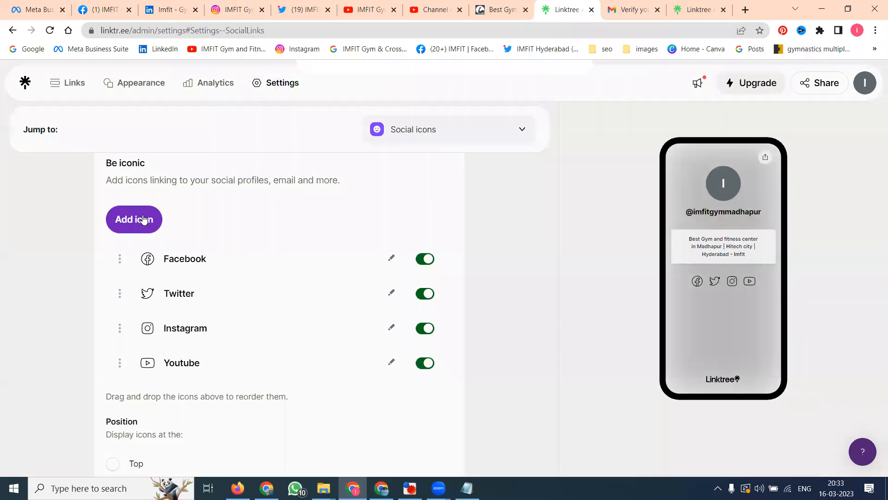
left_click(362, 209)
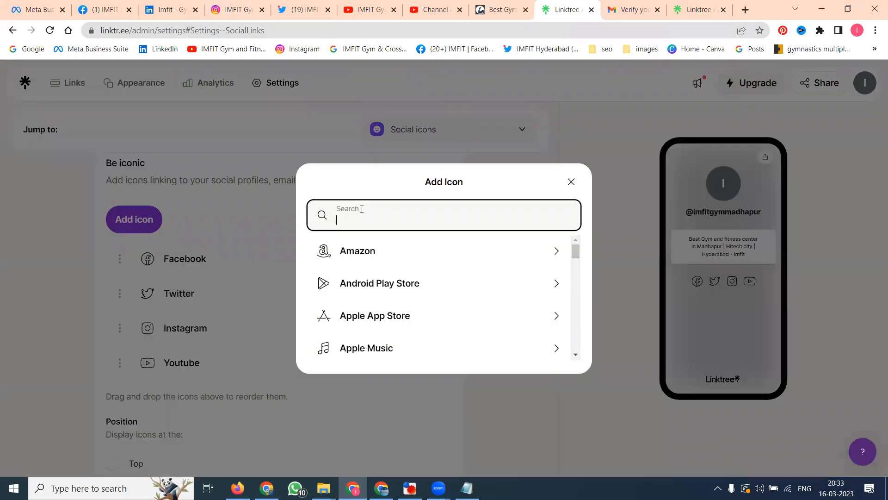
type("link")
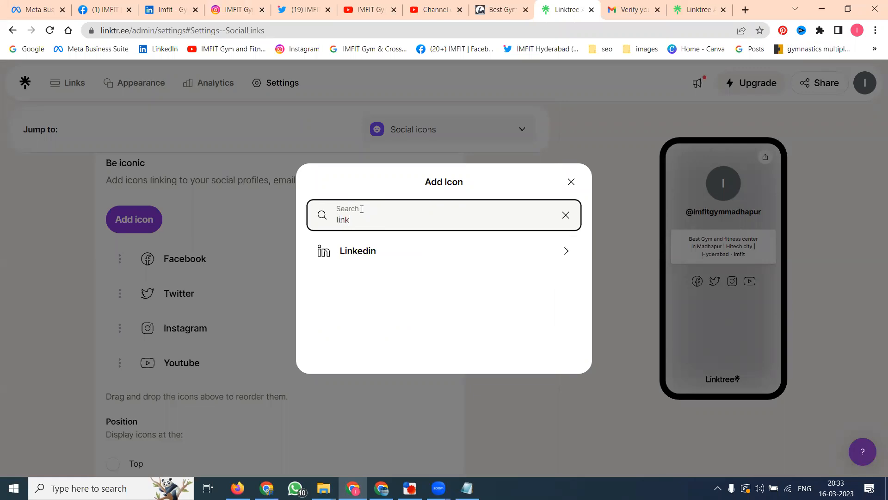
left_click(354, 249)
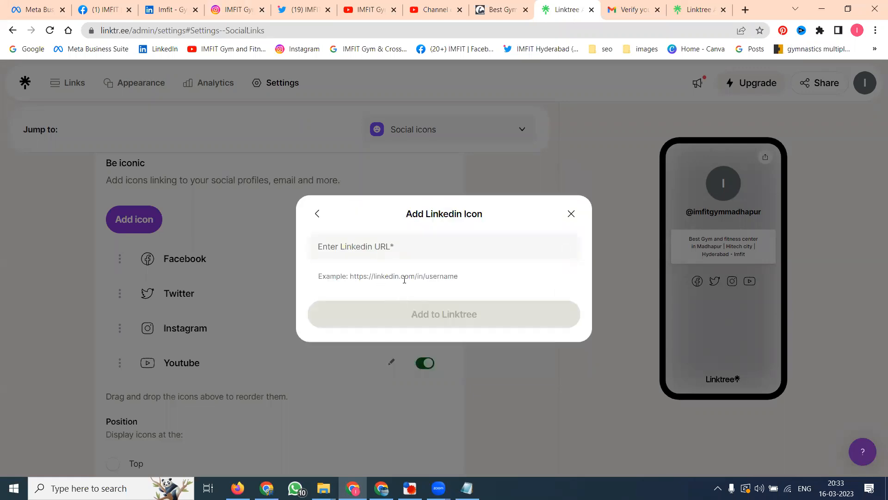
left_click(411, 247)
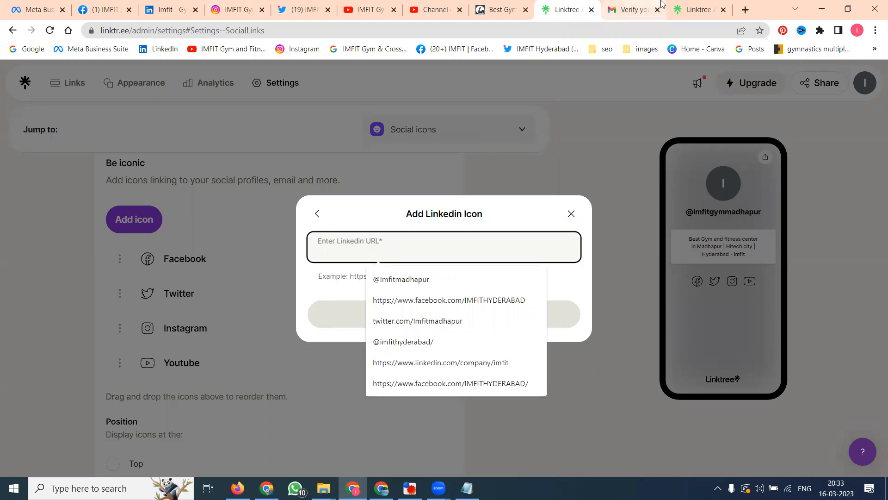
Copy the address of the Imfit LinkedIn company page and paste it as the Linkedin icon's URL in Linktree
left_click(150, 3)
left_click(165, 29)
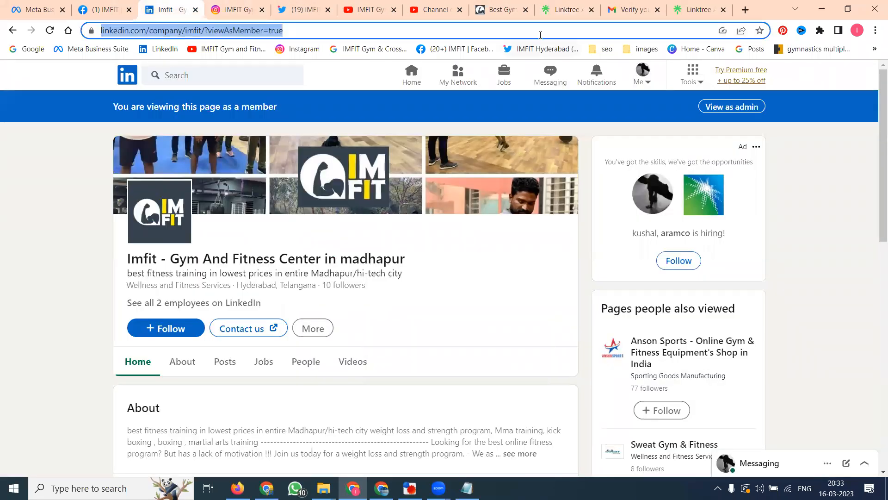
left_click(567, 10)
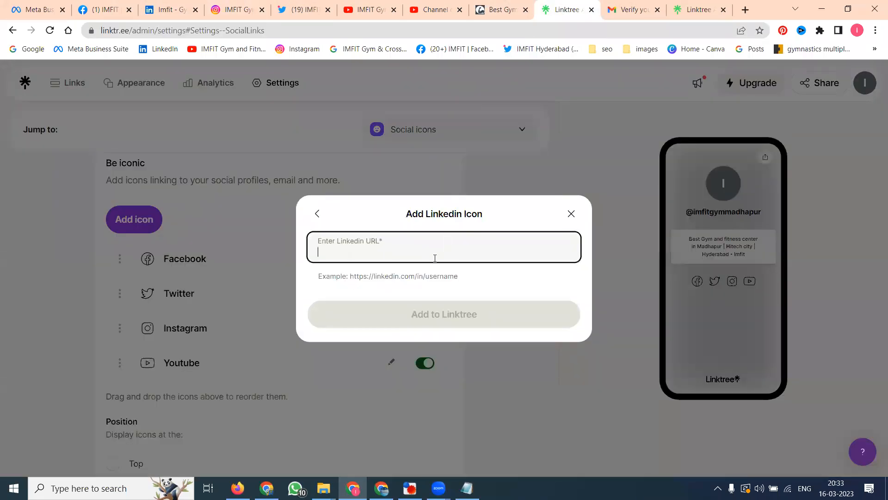
key("ctrl+v")
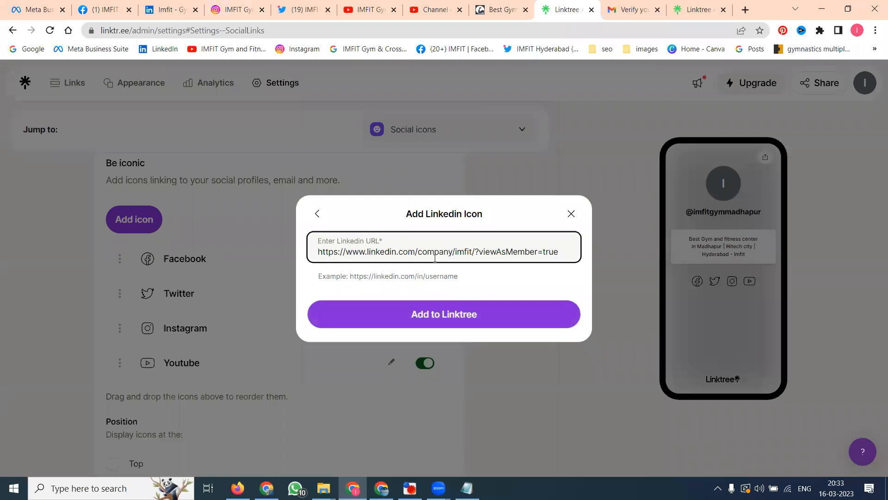
Trim the view parameter at the end of the Linkedin URL and add the icon to Linktree
key("BackSpace")
key("BackSpace")
key("BackSpace")
key("BackSpace")
key("BackSpace")
key("BackSpace")
key("BackSpace")
left_click(453, 310)
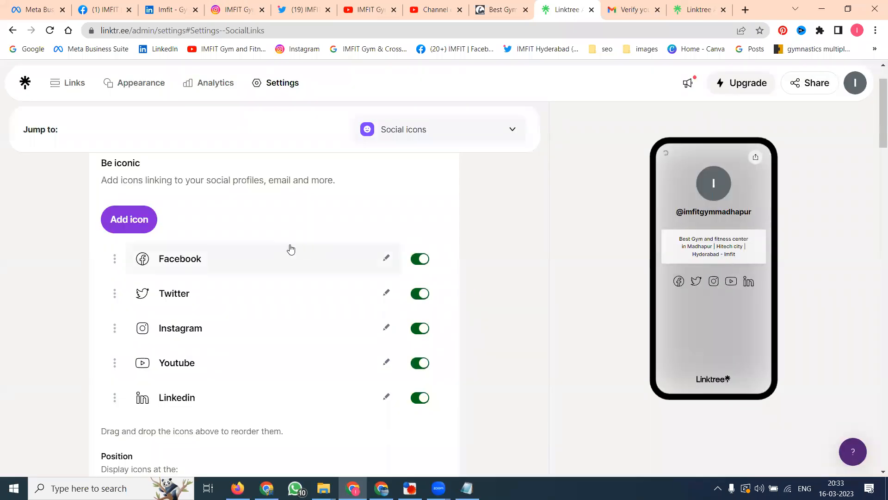
Look over the social icon settings and open the Linktree's list of links
scroll(290, 249, "down", 1)
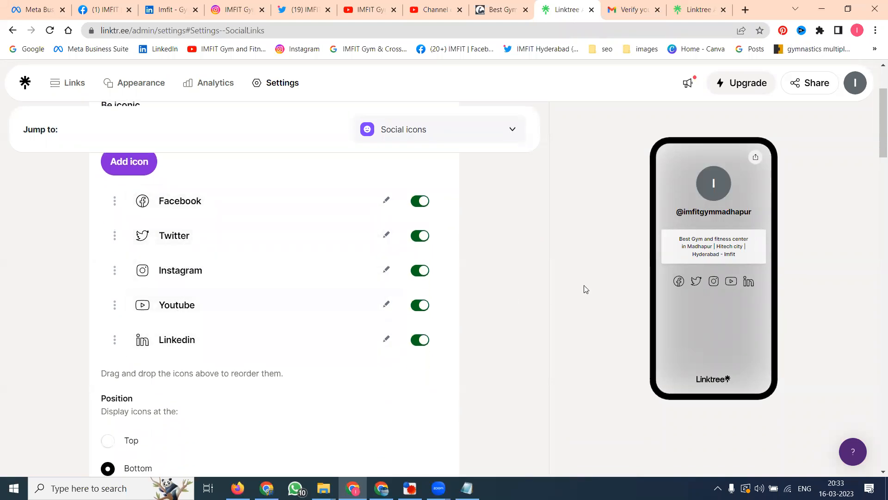
scroll(610, 284, "up", 2)
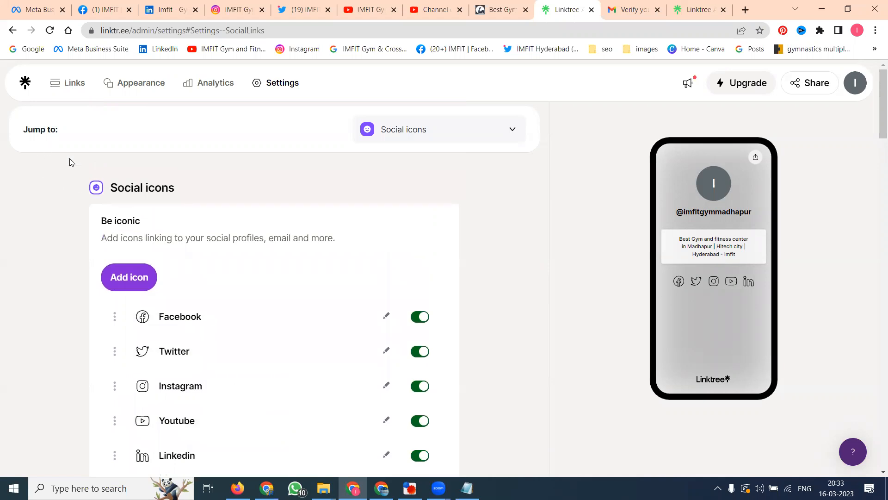
scroll(71, 185, "down", 9)
scroll(132, 333, "down", 4)
scroll(131, 327, "up", 10)
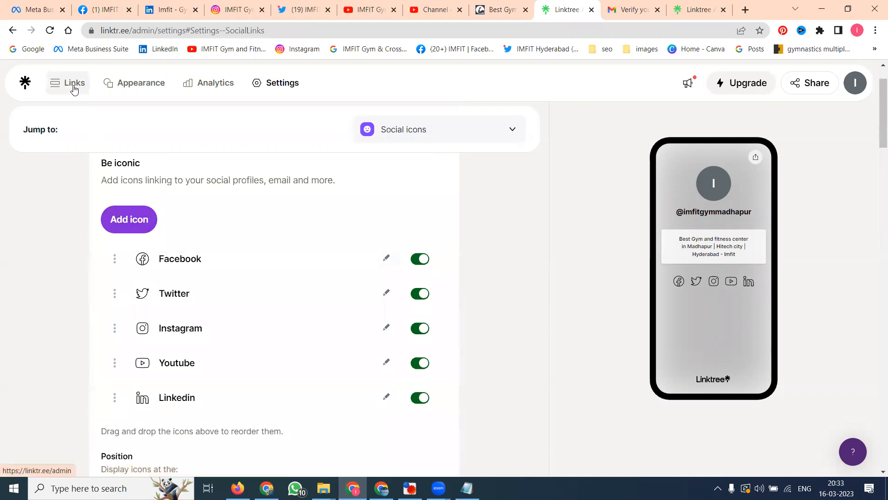
left_click(74, 90)
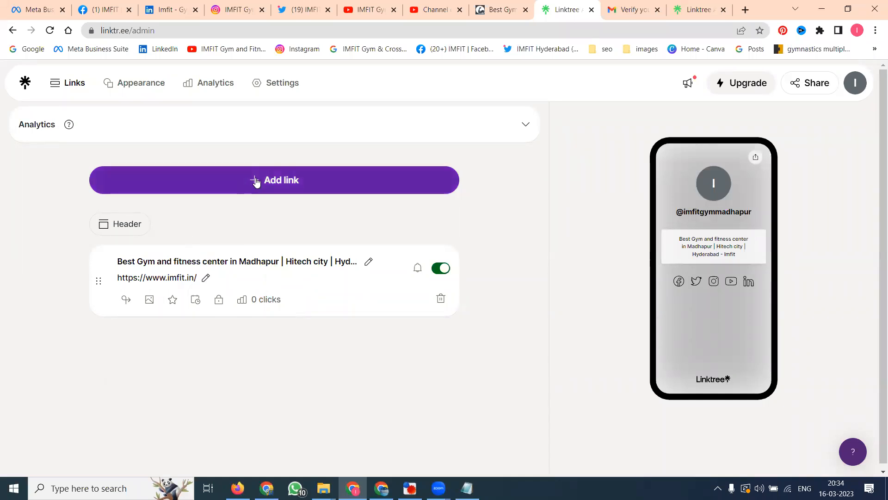
Open the "Most FAQs On Fitness Answered" post from the IMFIT website's blogs and copy its address
left_click(483, 7)
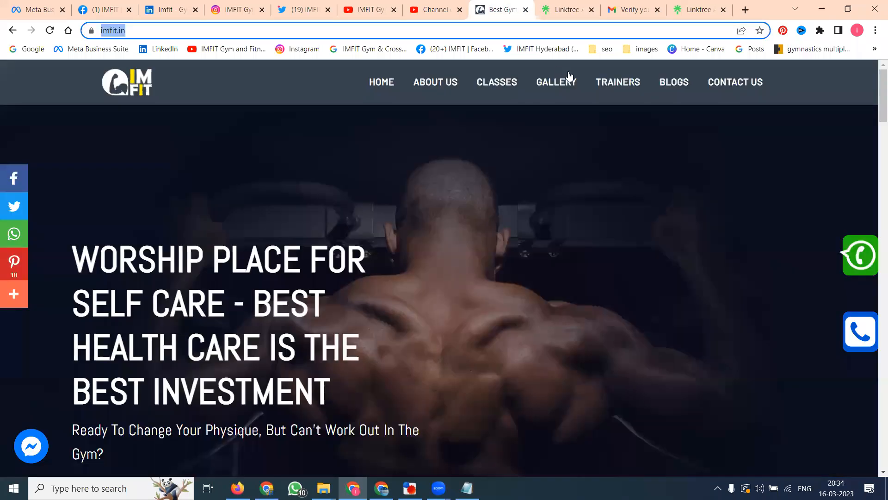
left_click(677, 82)
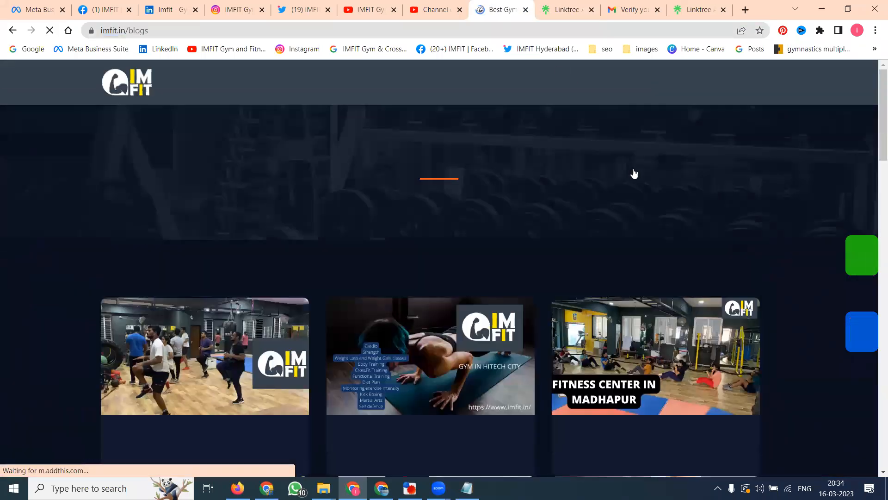
scroll(631, 173, "down", 6)
scroll(625, 184, "down", 5)
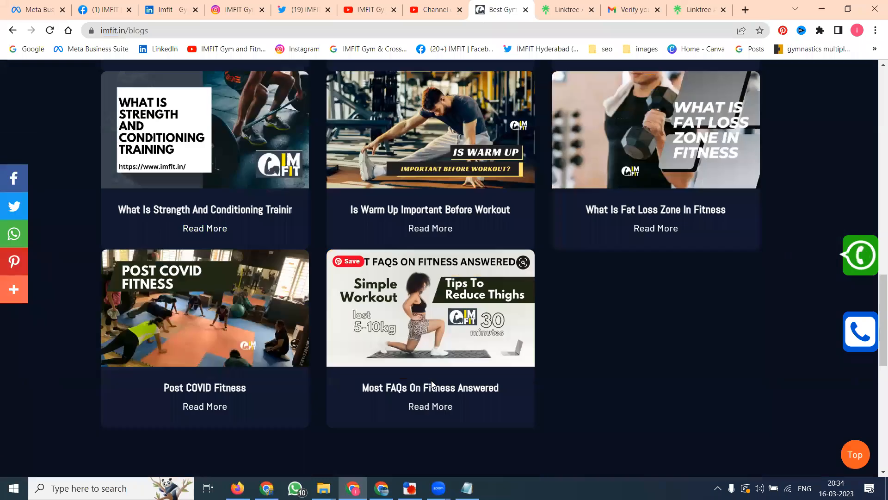
left_click(429, 406)
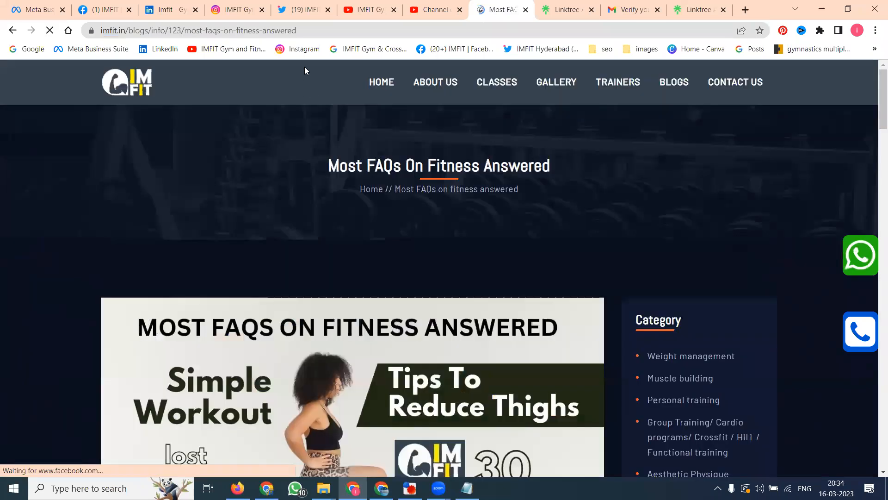
left_click(303, 31)
key("ctrl+c")
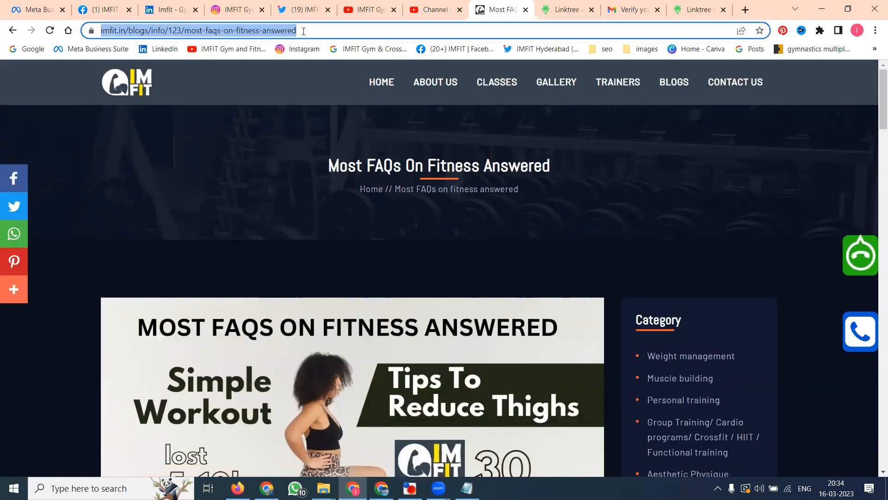
left_click(567, 10)
left_click(352, 178)
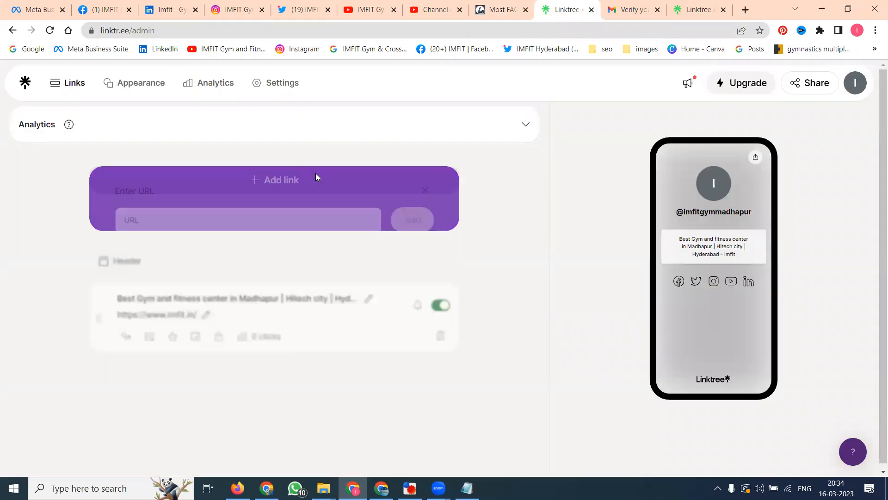
left_click(281, 208)
key("ctrl+v")
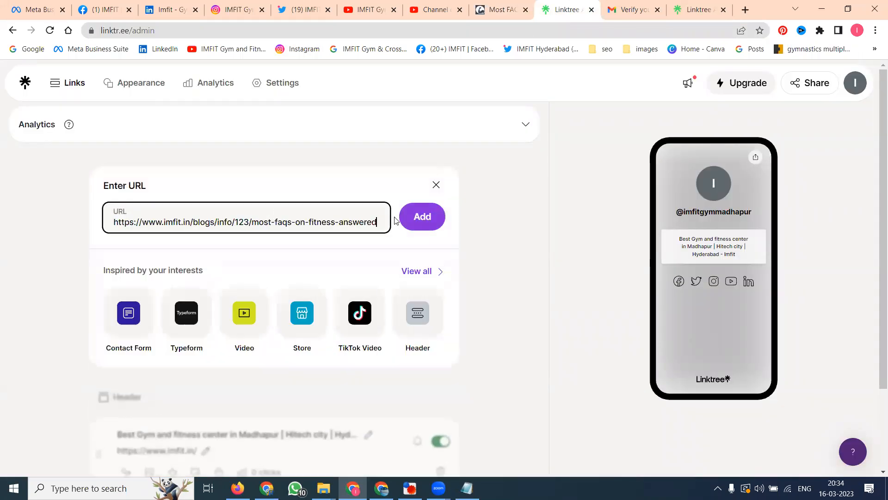
left_click(409, 224)
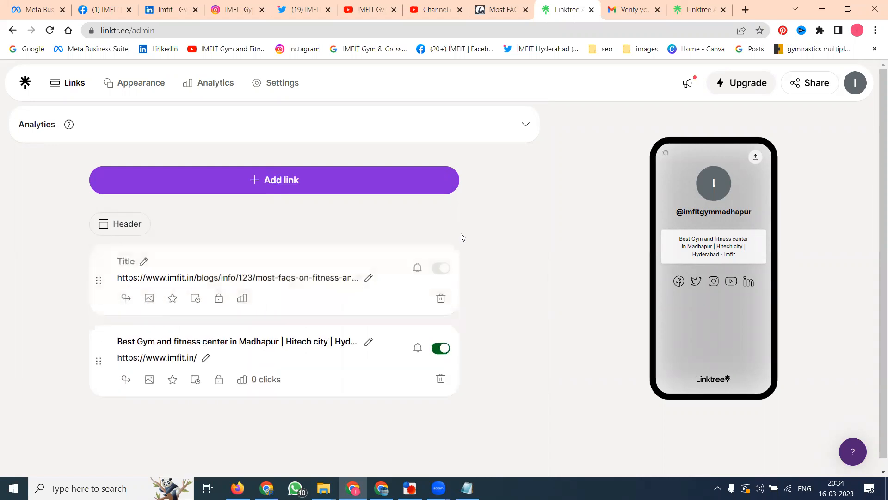
left_click_drag(98, 277, 99, 367)
Refresh the public Linktree profile, test the fitness FAQs link, close the opened blog page and return to the Linktree admin
left_click(267, 488)
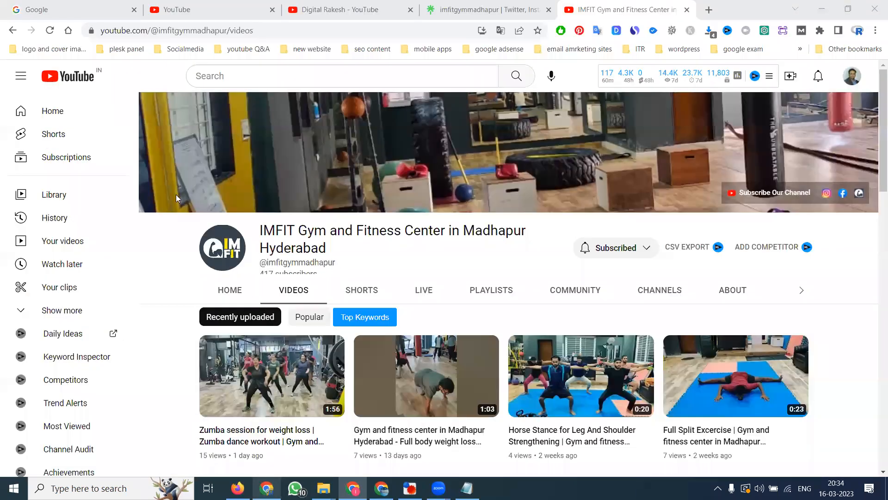
left_click(490, 4)
left_click(51, 32)
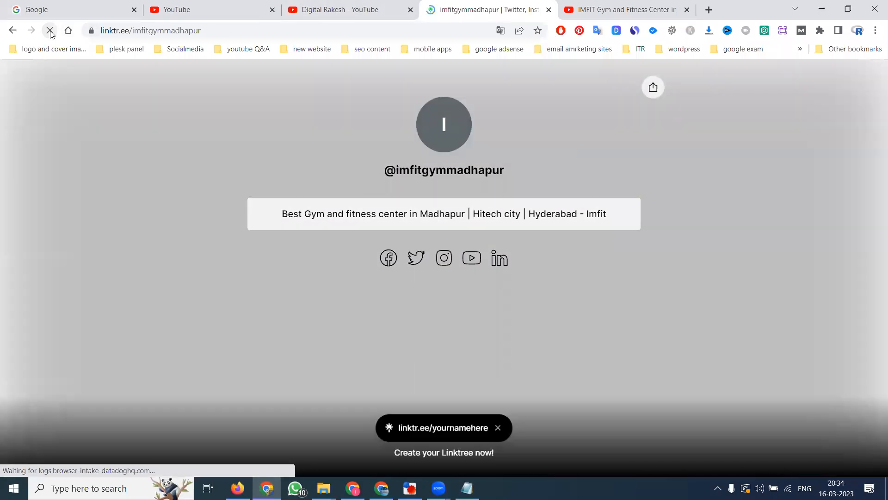
left_click(50, 31)
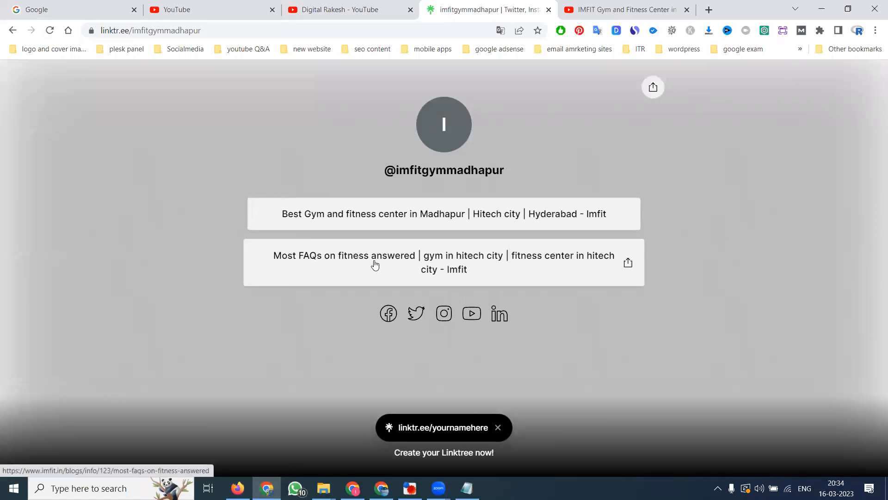
left_click(459, 275)
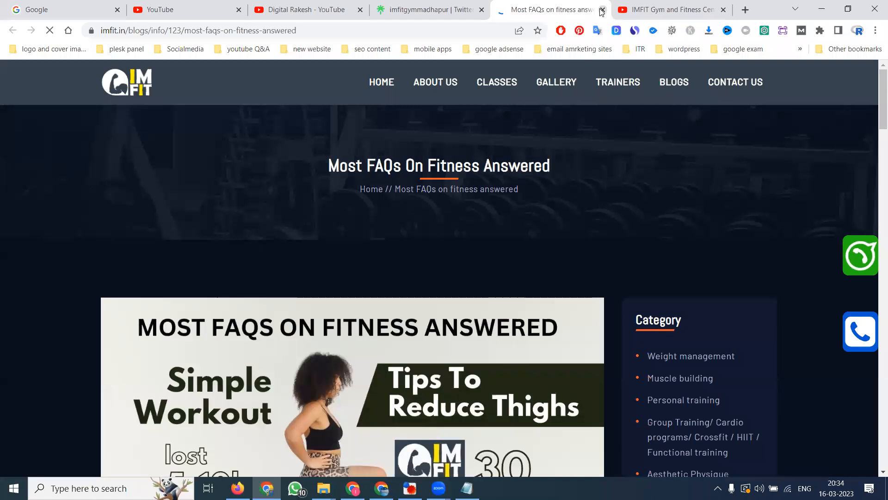
left_click(599, 9)
key("alt+Tab")
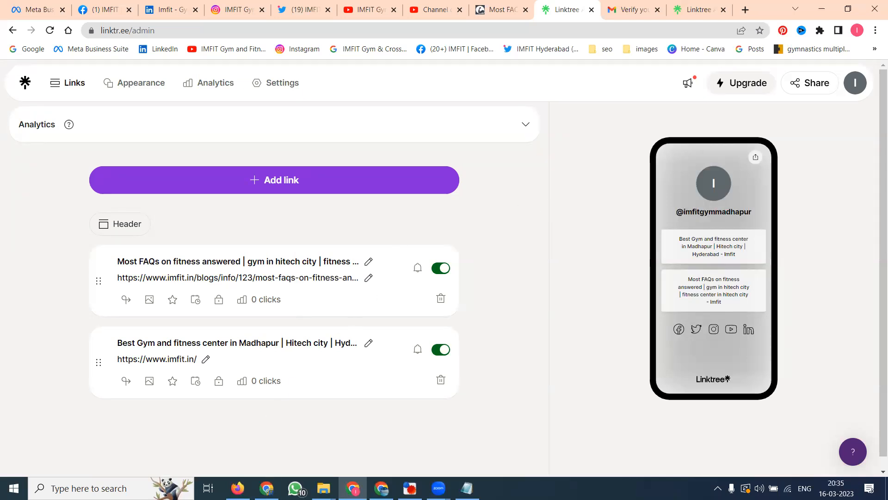
Switch back to the public Linktree profile and copy its address, linktr.ee/imfitgymmadhapur
left_click(266, 488)
left_click(326, 3)
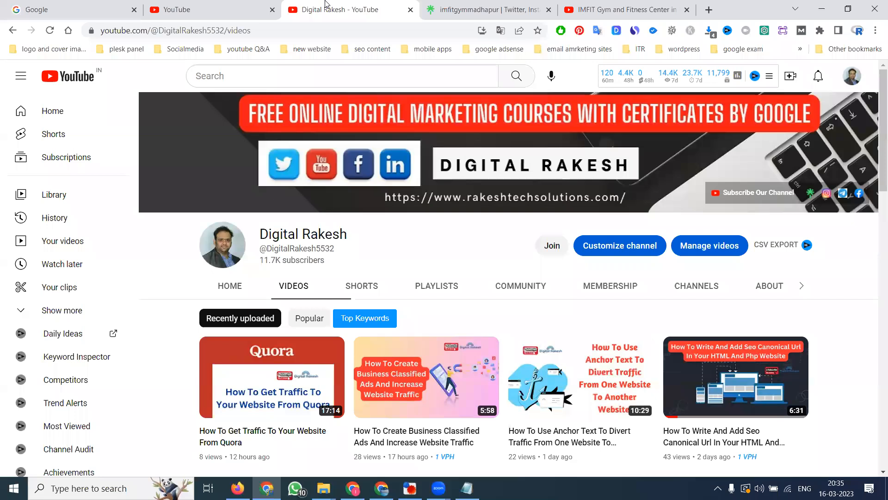
left_click(463, 11)
left_click(239, 30)
key("ctrl+c")
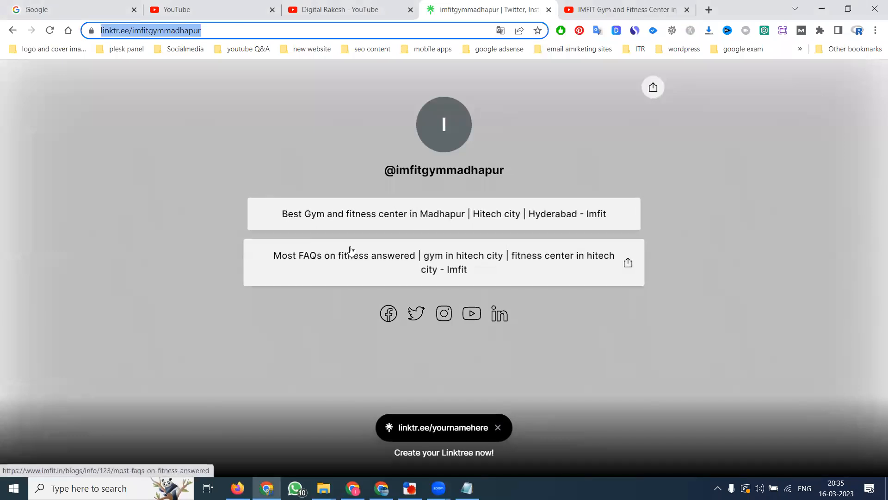
Switch to the IMFIT channel in YouTube Studio and open its default settings for uploads
left_click(353, 488)
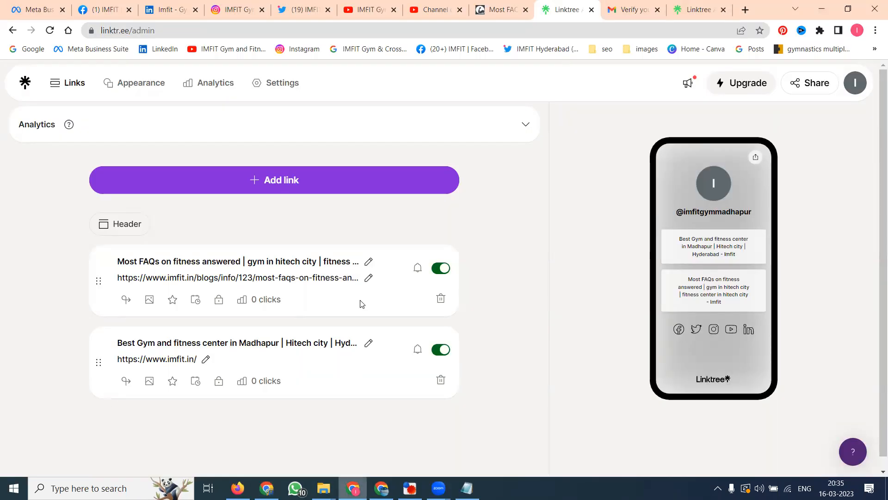
left_click(435, 10)
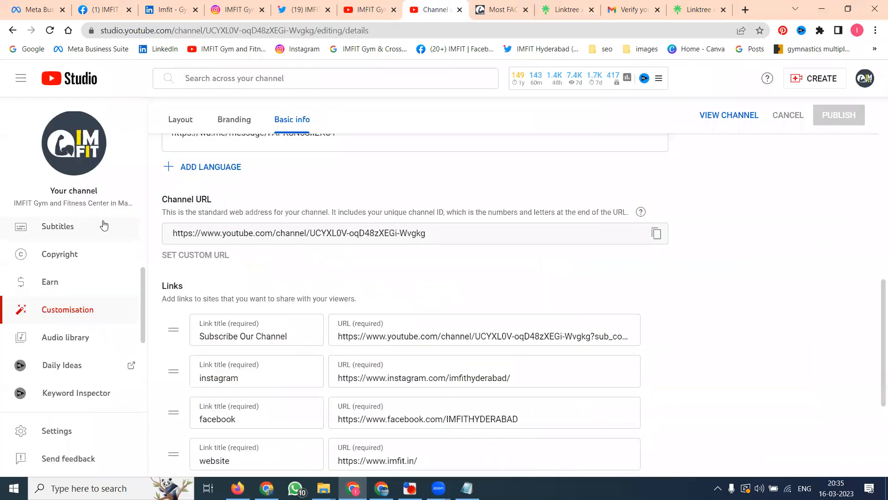
scroll(104, 226, "down", 3)
left_click(64, 431)
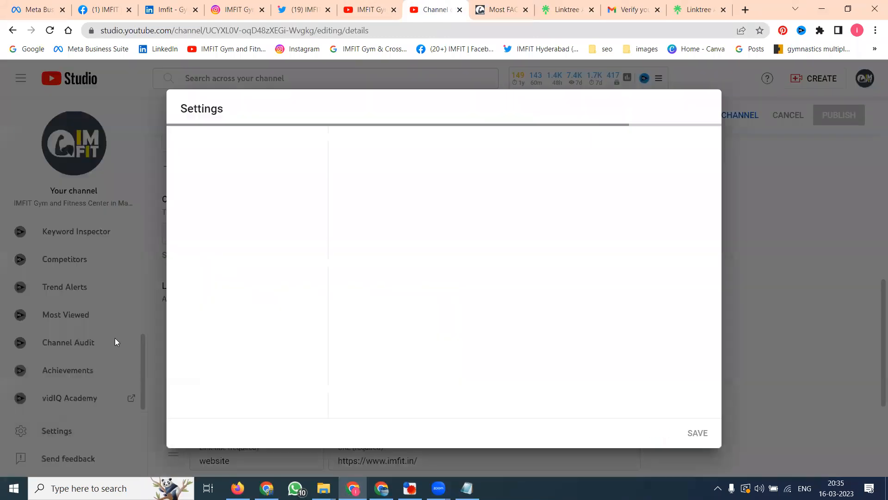
left_click(205, 203)
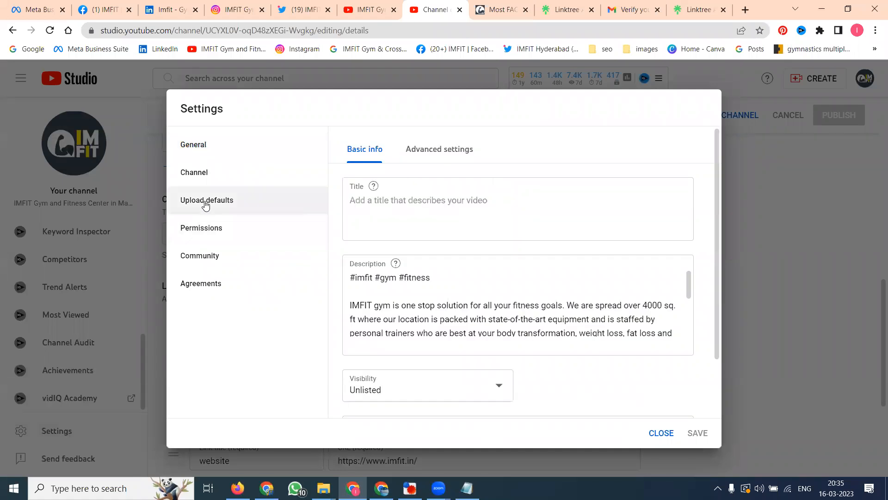
left_click(393, 286)
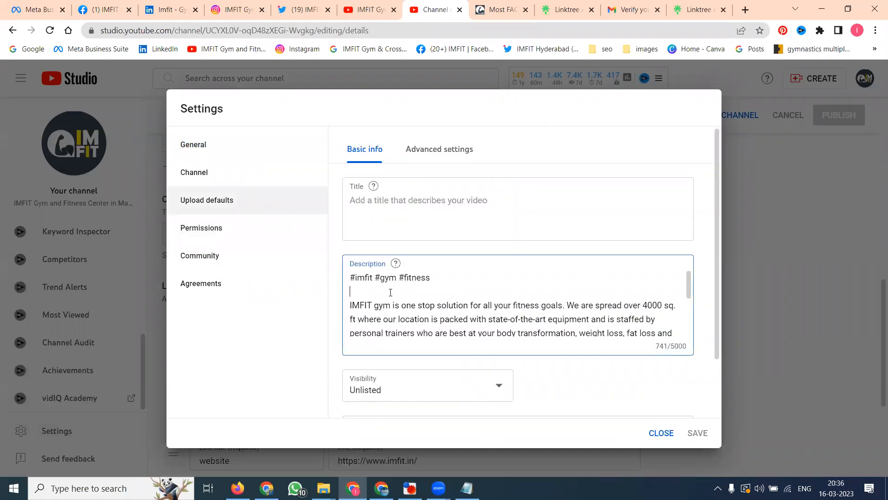
type("Follo")
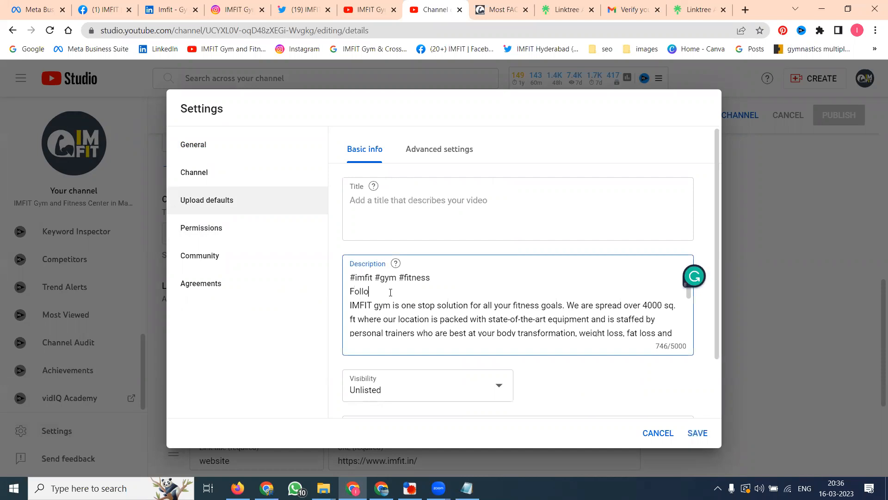
type("w Social Media Links")
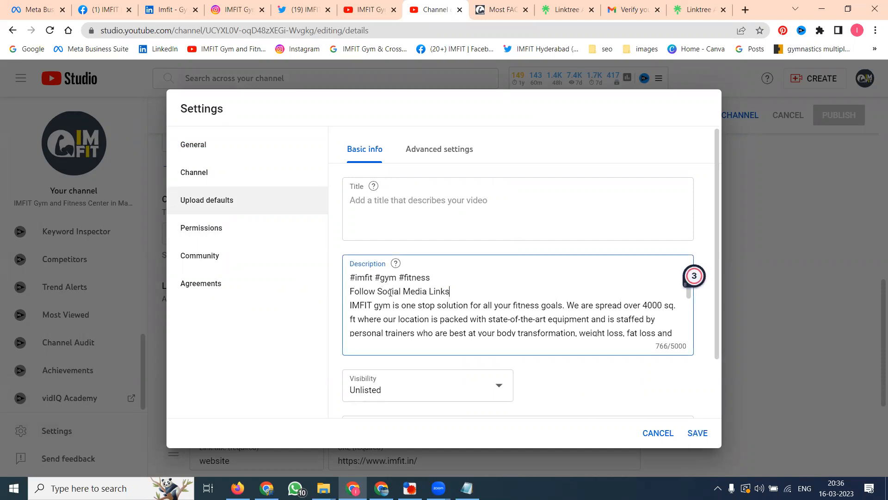
key("Return")
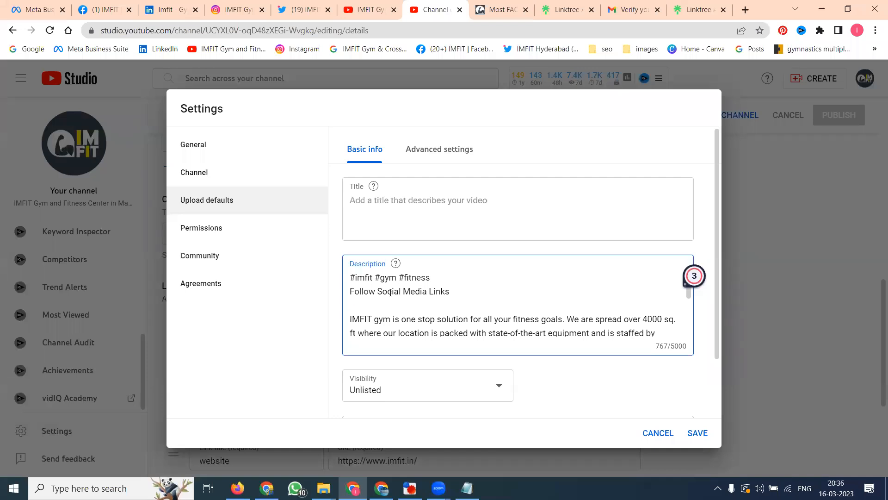
key("ctrl+v")
key("Return")
left_click(448, 280)
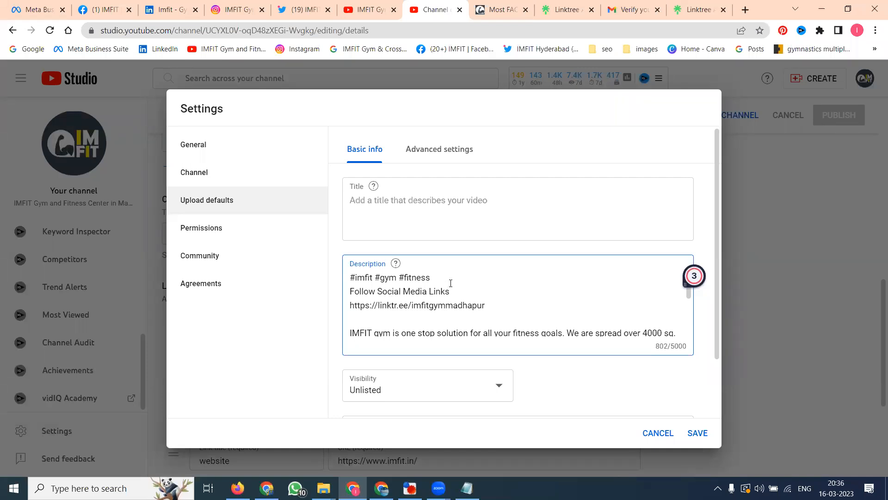
key("Return")
scroll(488, 282, "down", 3)
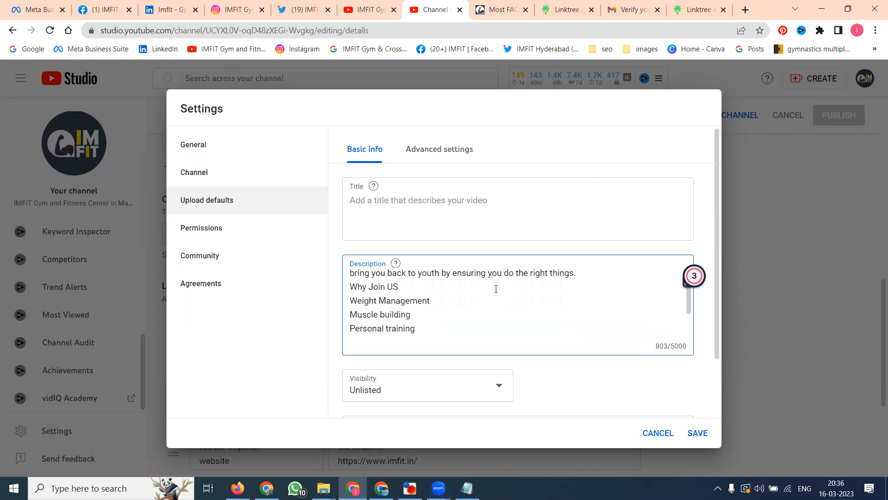
left_click(698, 434)
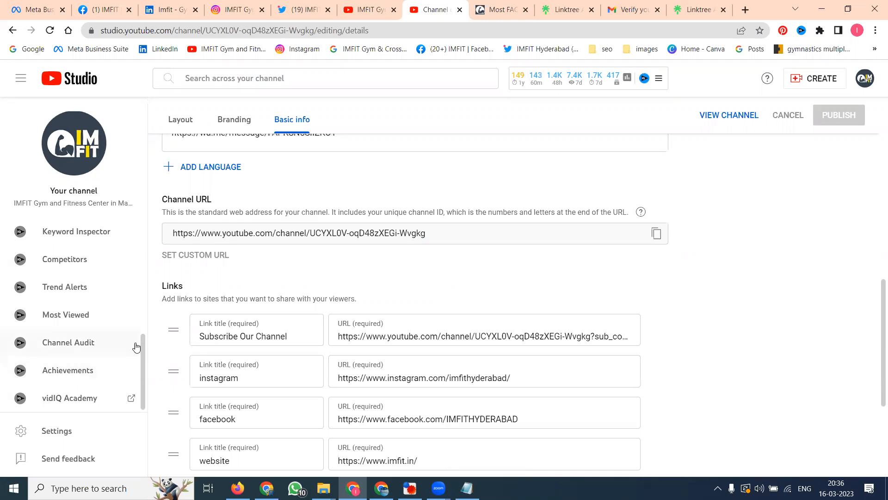
Start a line reading "Follow" directly below the intro paragraph of the channel description
scroll(154, 331, "up", 5)
scroll(158, 331, "up", 5)
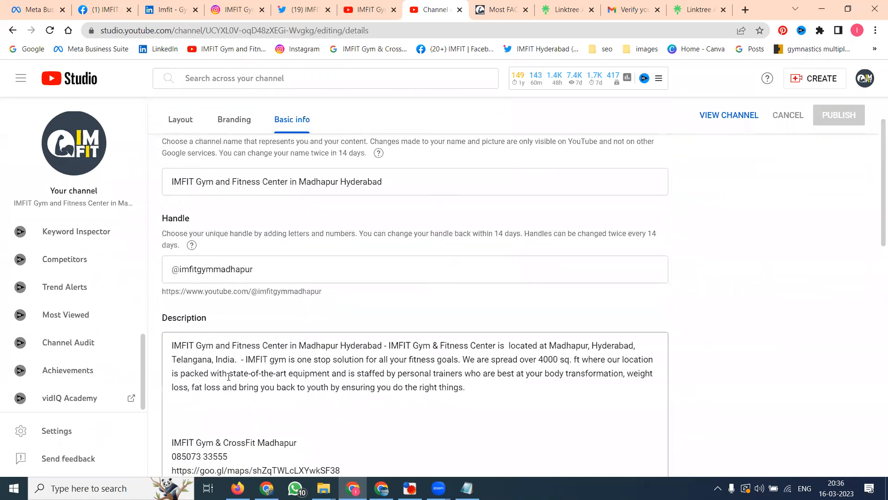
scroll(230, 375, "down", 2)
scroll(241, 300, "up", 4)
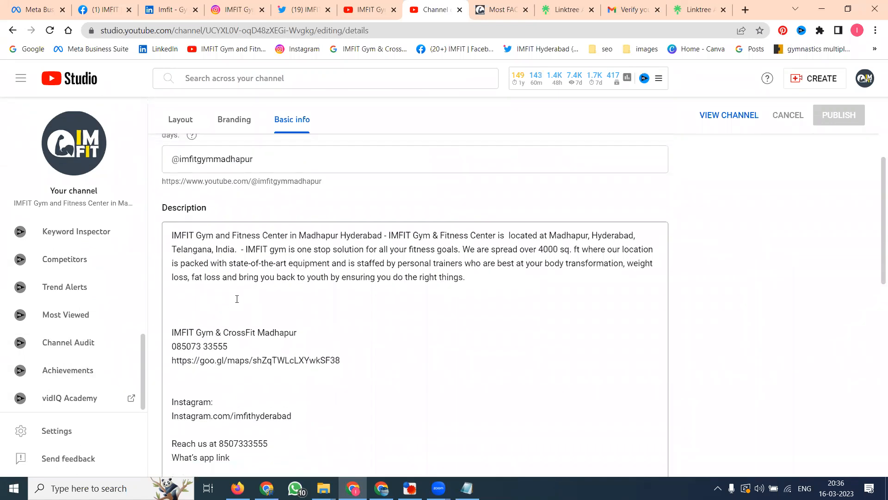
scroll(283, 267, "down", 4)
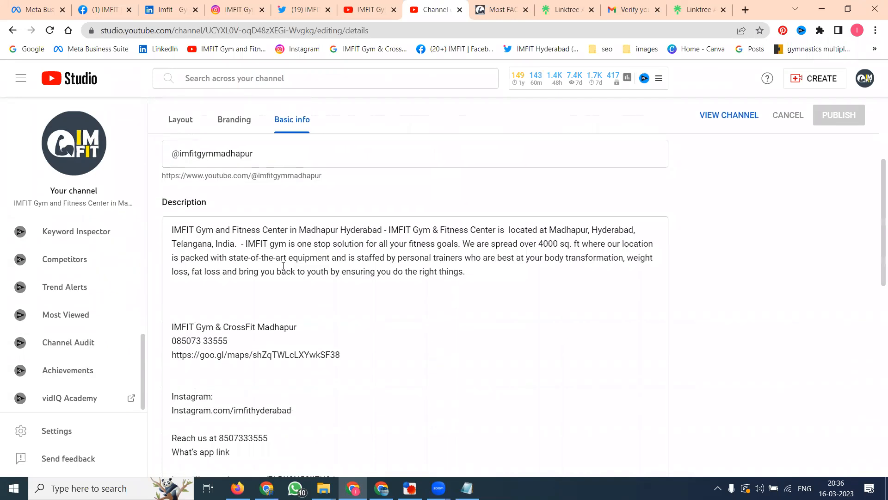
left_click(196, 291)
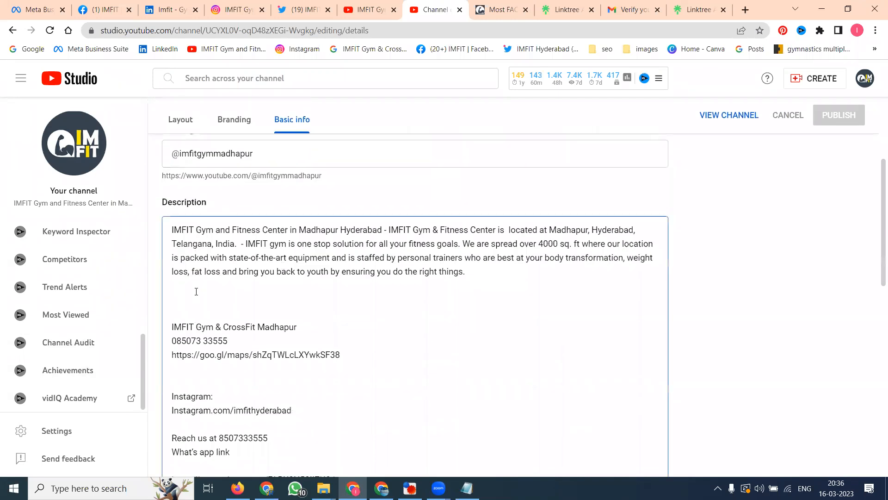
type("Follow")
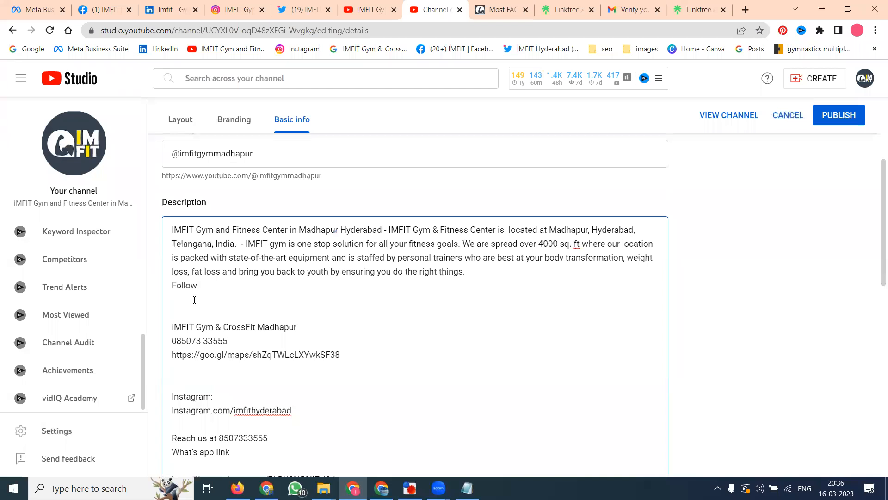
Look at the channel's layout customisation and the description on its public About page
scroll(95, 250, "up", 3)
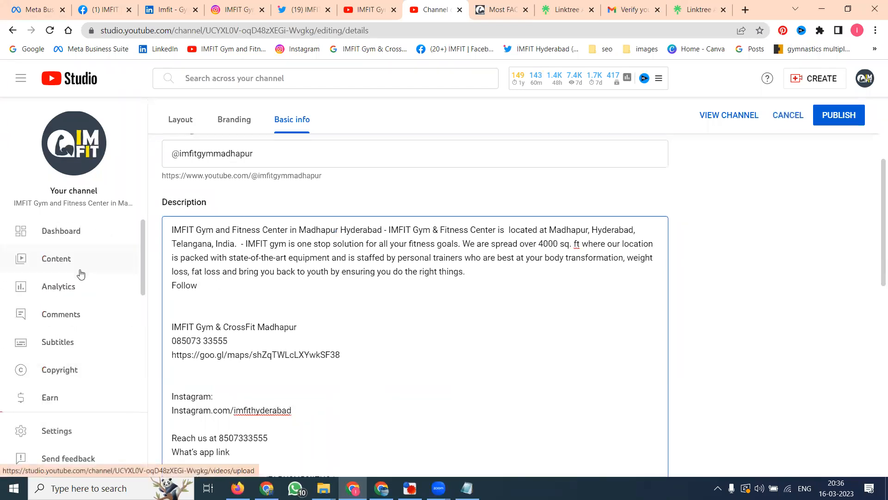
scroll(80, 274, "down", 4)
left_click(70, 309)
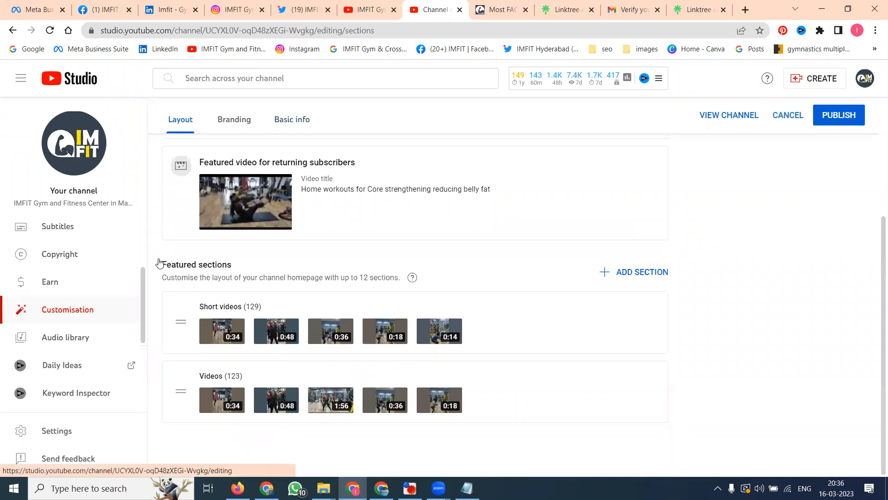
left_click(285, 119)
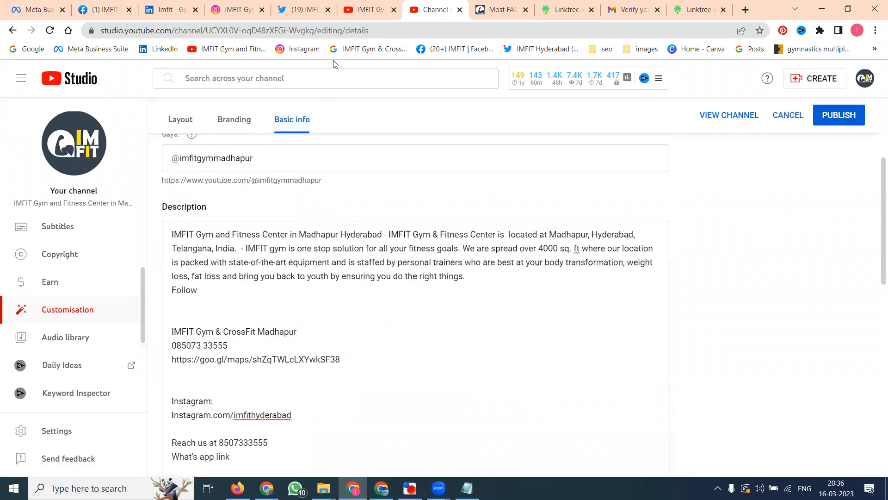
left_click(364, 6)
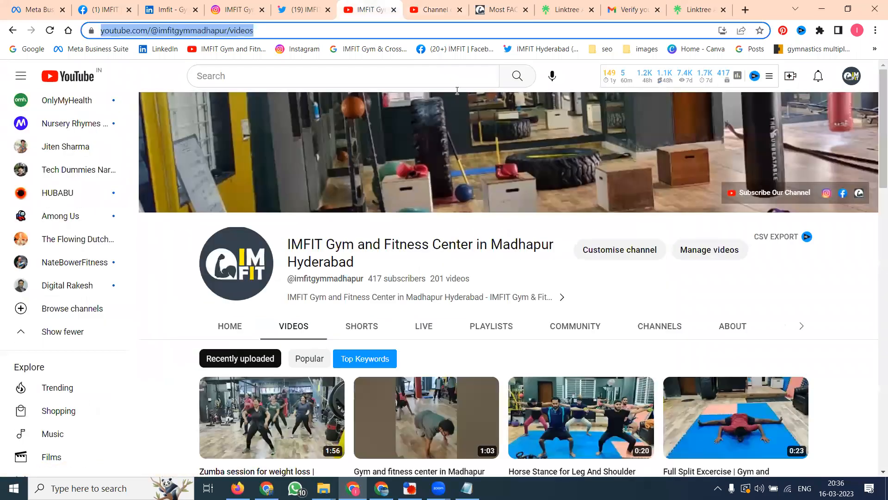
left_click(737, 326)
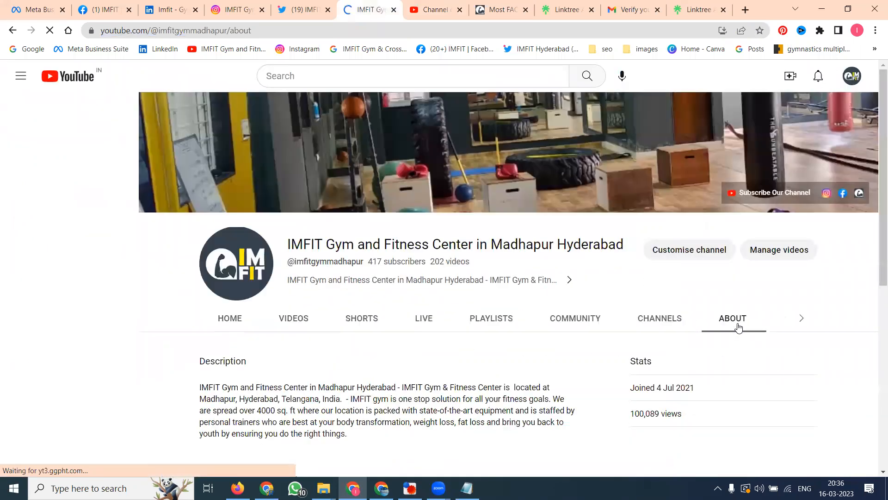
left_click(418, 8)
left_click(190, 309)
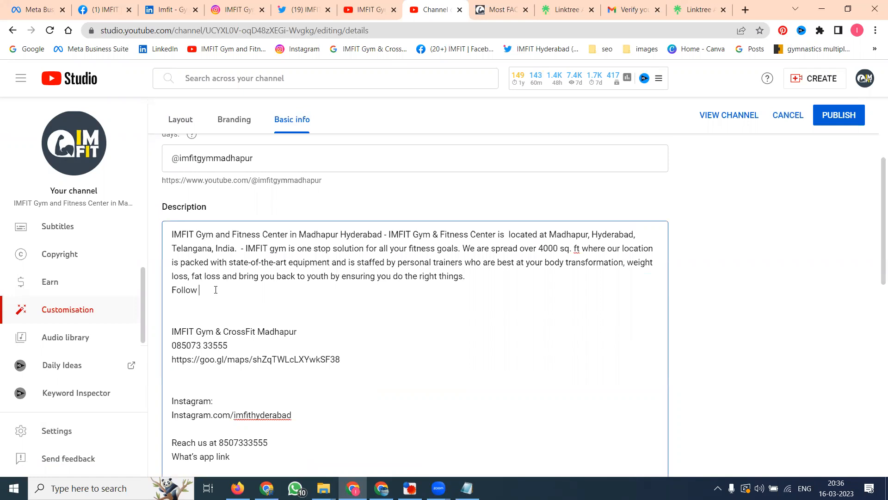
type("Social Media Icons-")
key("Return")
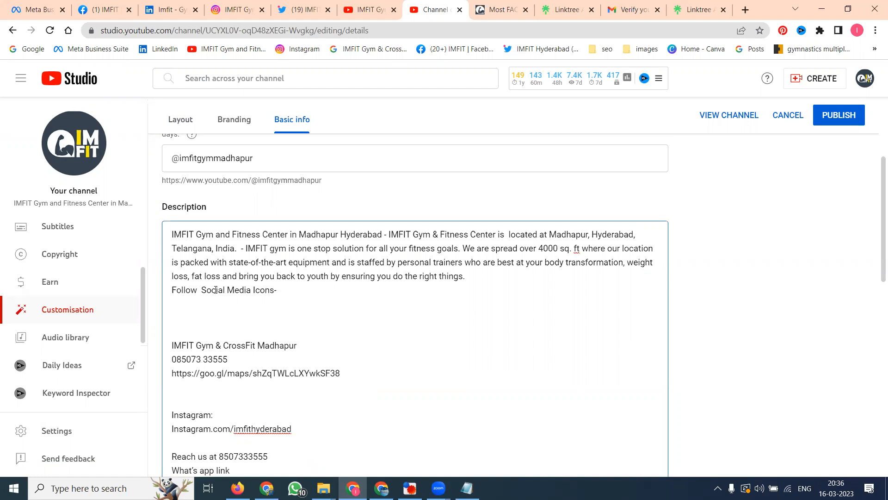
type("https://linktr.ee/imfitgymmadhapur")
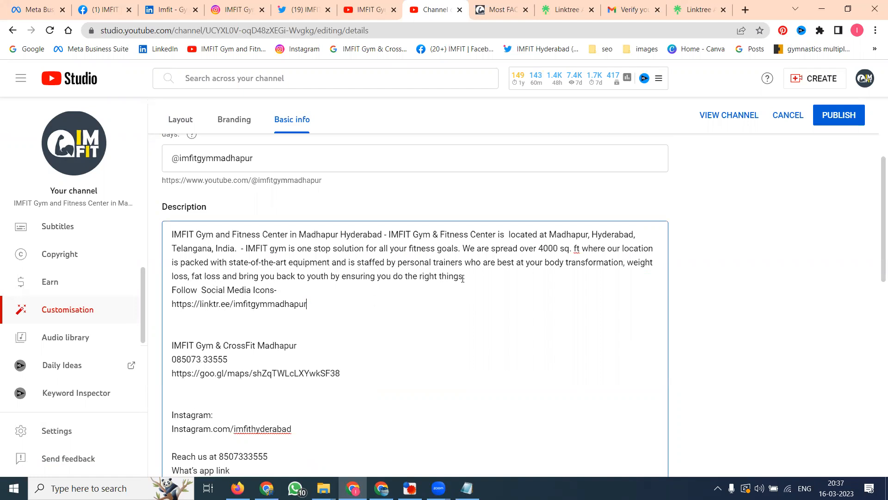
key("Return")
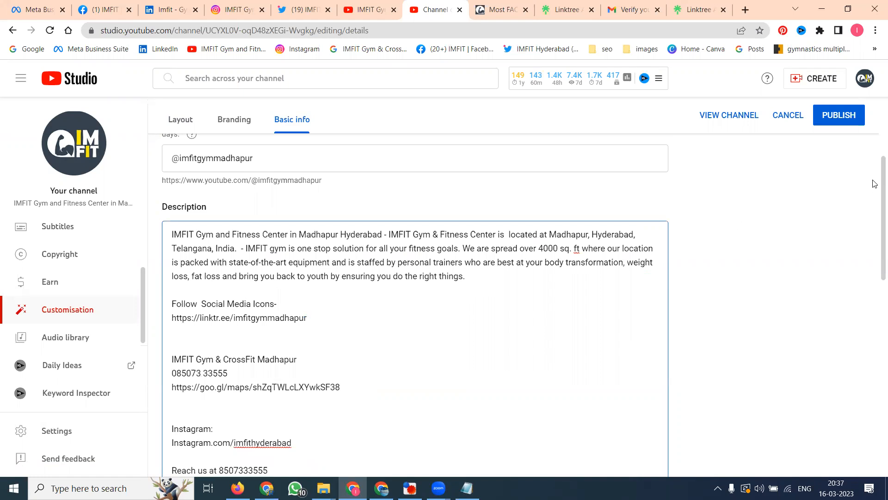
left_click(839, 115)
Reload the public About page, test the Linktree address in the description, close the opened profile and return to channel customisation
left_click(366, 9)
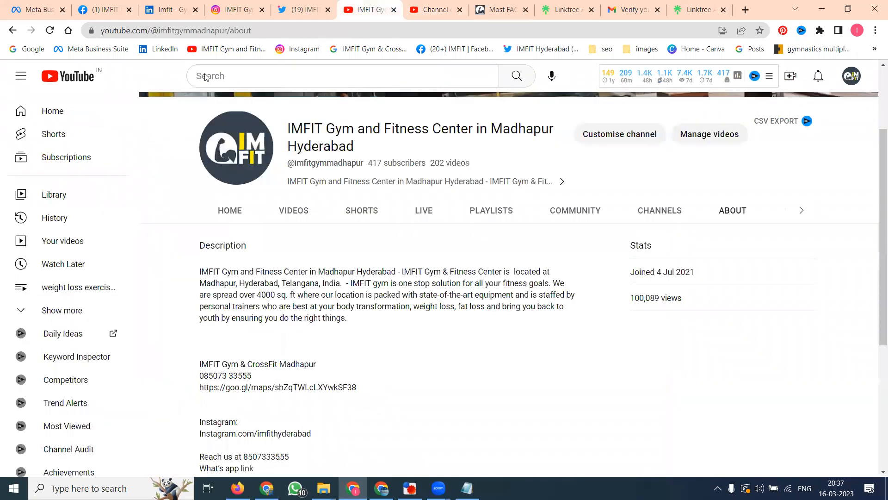
left_click(49, 30)
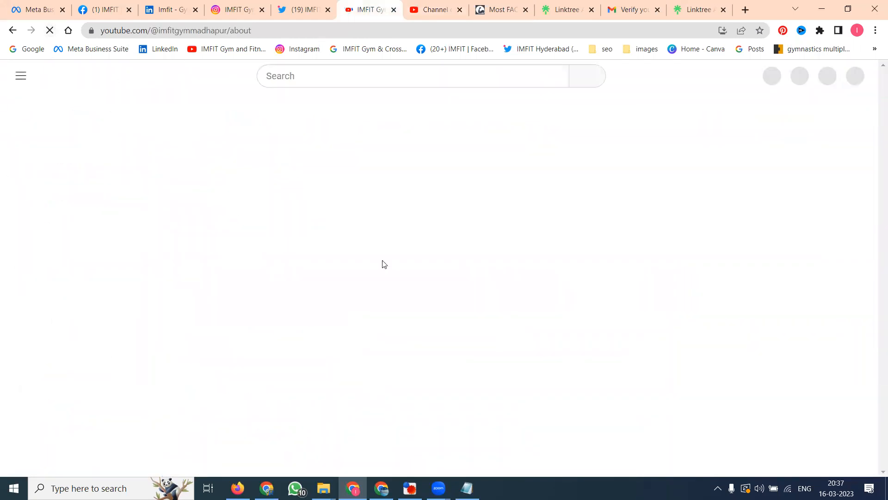
scroll(353, 263, "down", 5)
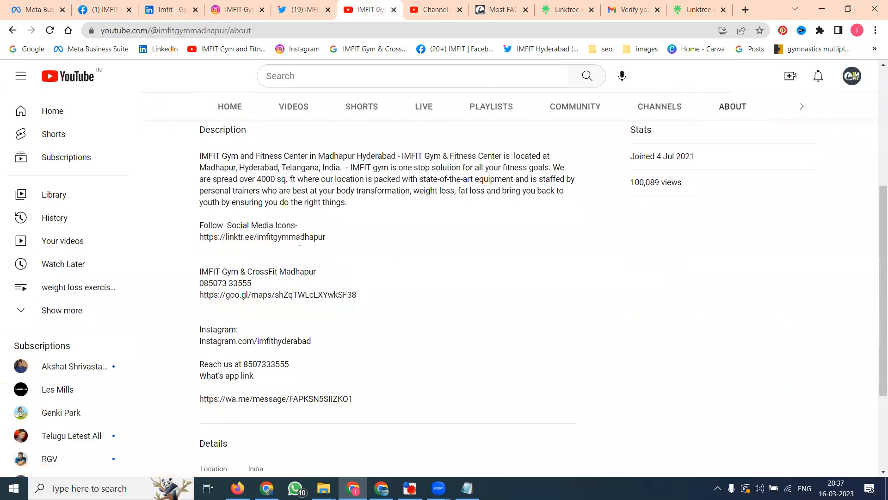
triple_click(299, 241)
right_click(298, 234)
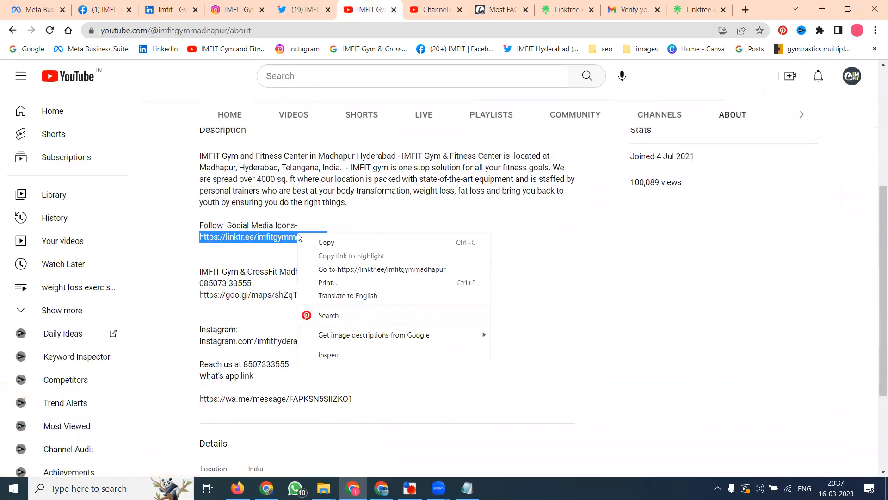
left_click(343, 269)
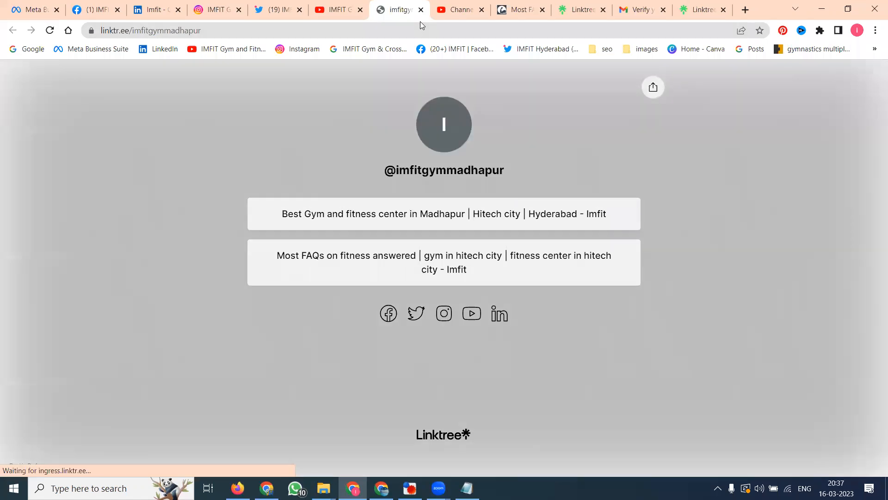
left_click(421, 10)
left_click(402, 15)
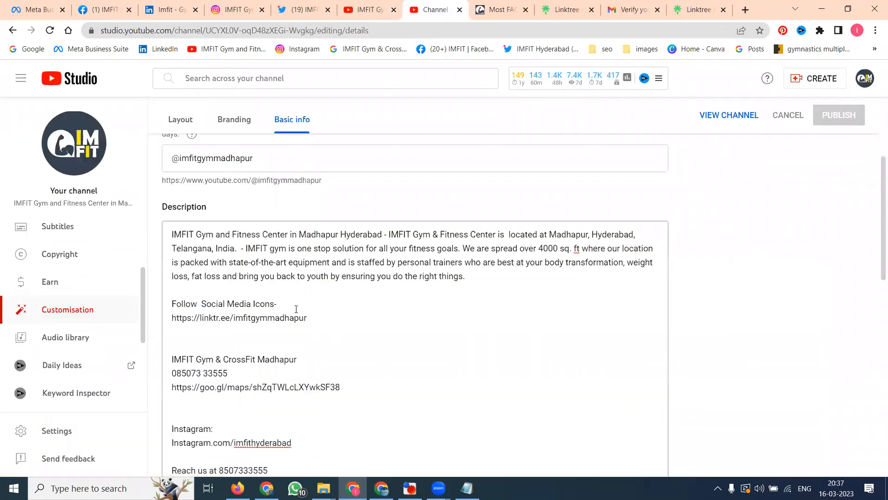
scroll(296, 309, "down", 6)
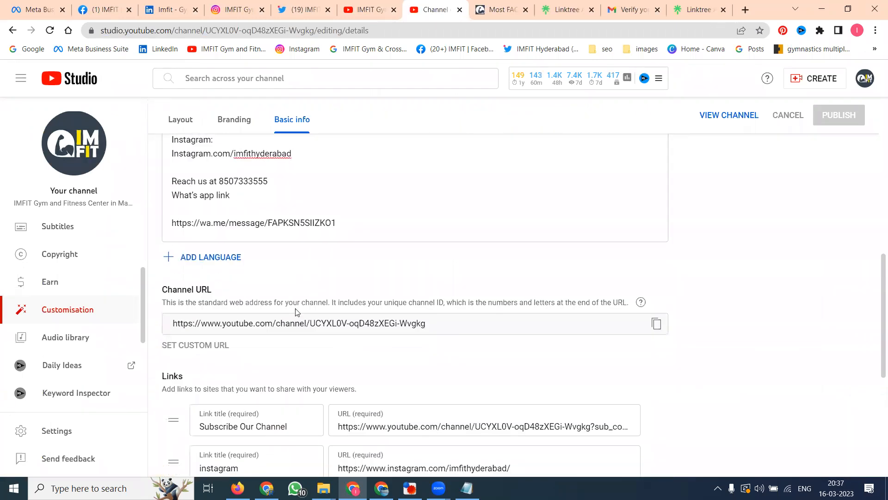
scroll(296, 312, "down", 3)
scroll(297, 312, "down", 2)
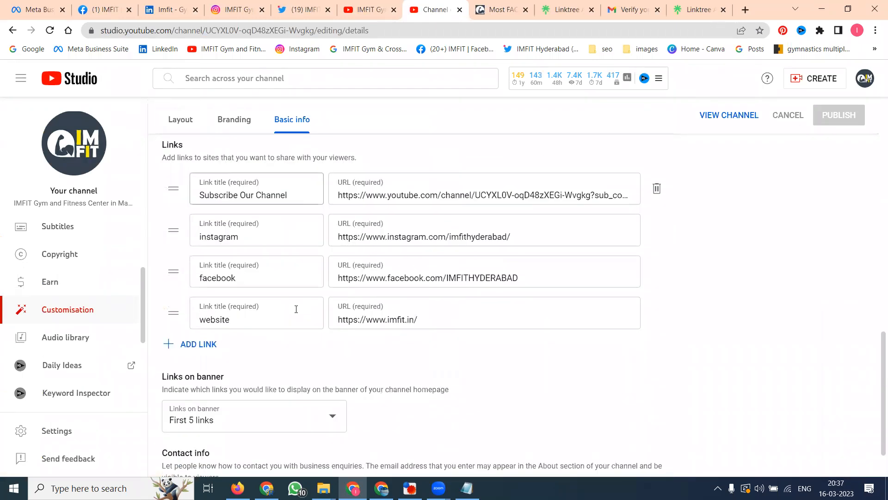
left_click(199, 345)
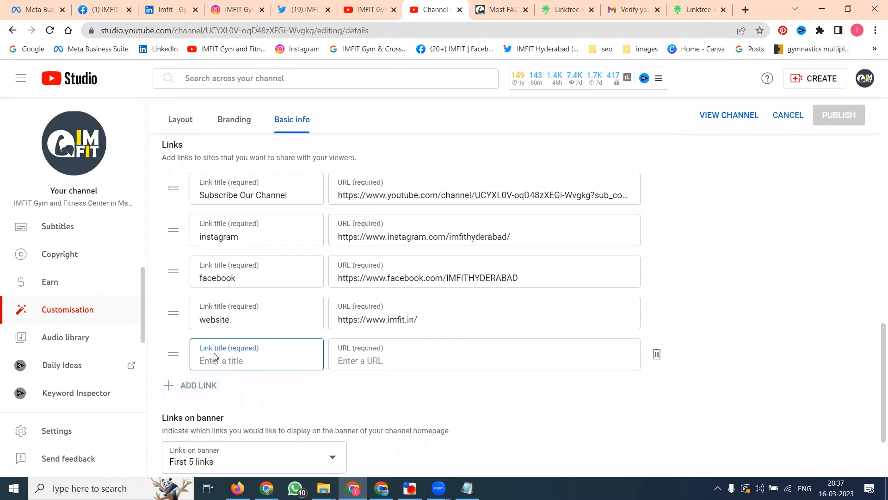
type("Social Media")
left_click(363, 360)
key("ctrl+v")
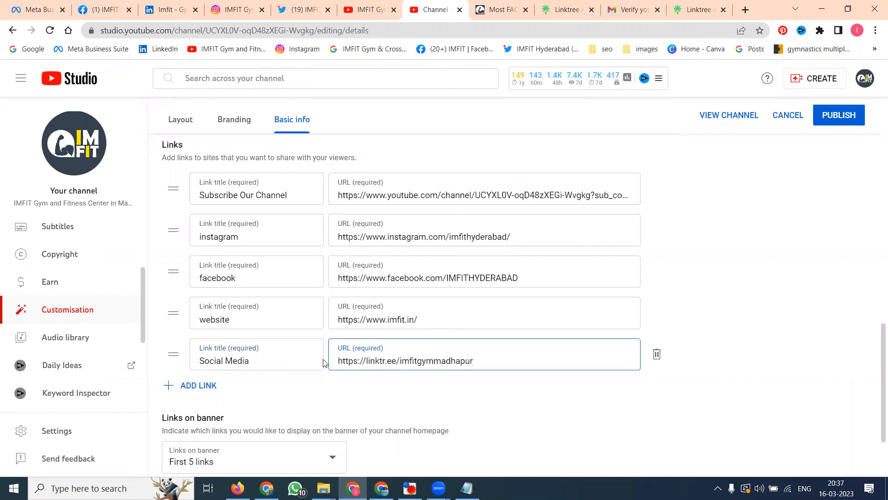
Move the Social Media link to second place, directly beneath Subscribe Our Channel, and publish the channel changes
left_click_drag(174, 354, 179, 220)
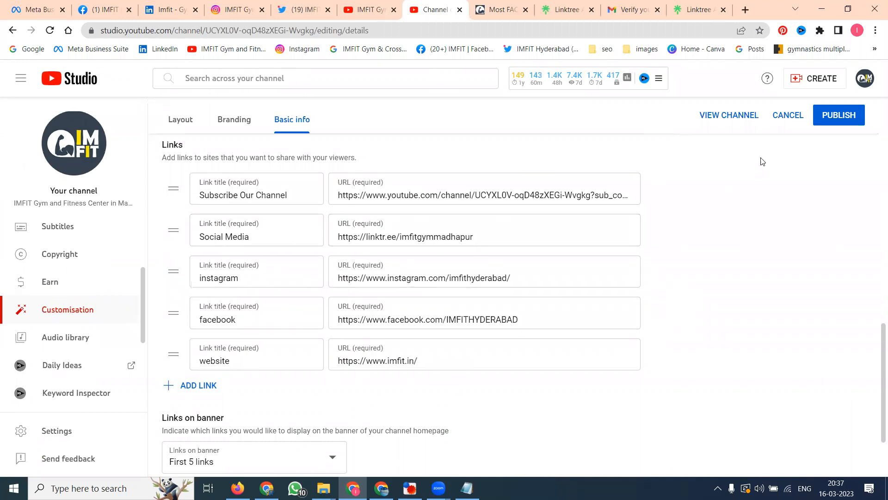
left_click(840, 116)
Reload the gym's public About page, test the Linktree link on the channel banner, and return to the About page
left_click(370, 9)
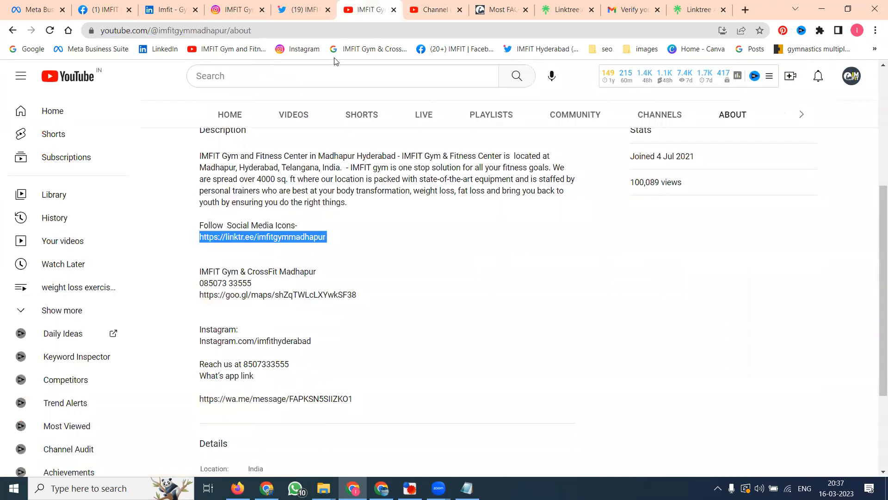
left_click(45, 32)
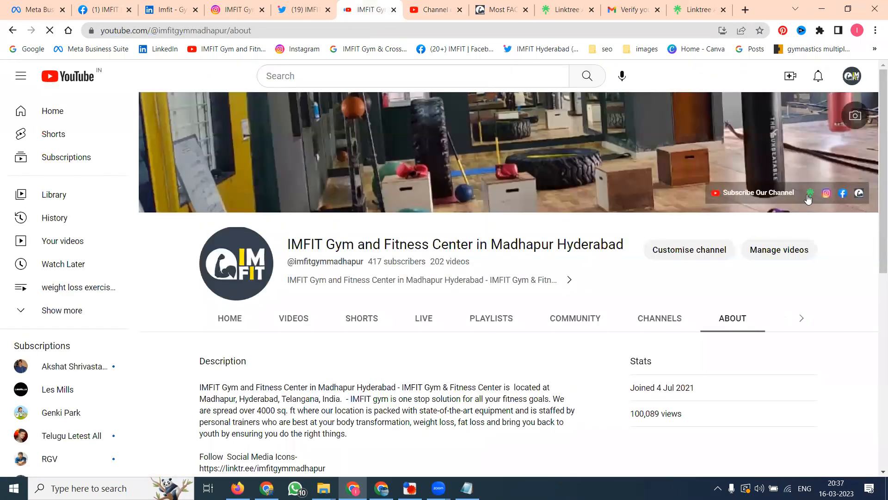
scroll(809, 198, "down", 5)
scroll(810, 198, "up", 4)
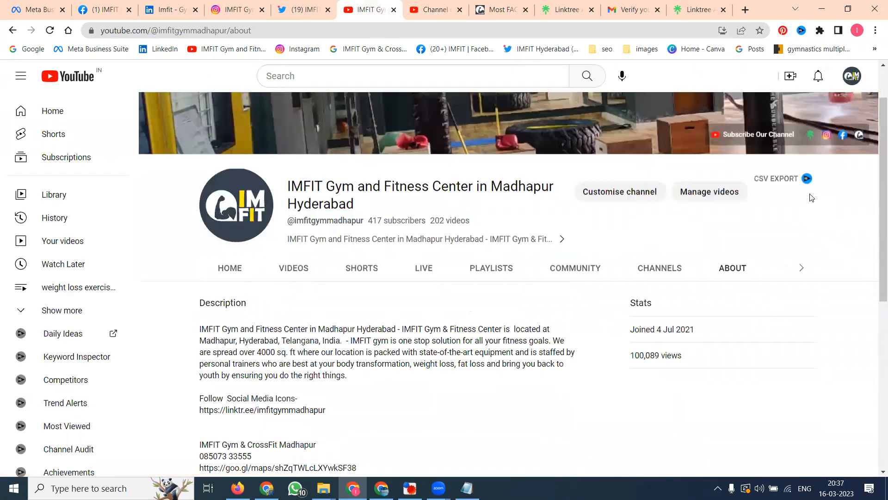
left_click(811, 138)
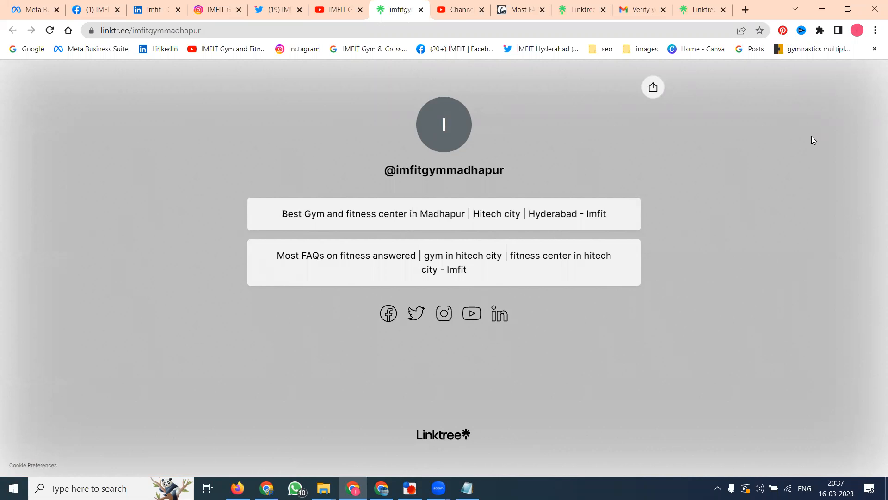
left_click(344, 15)
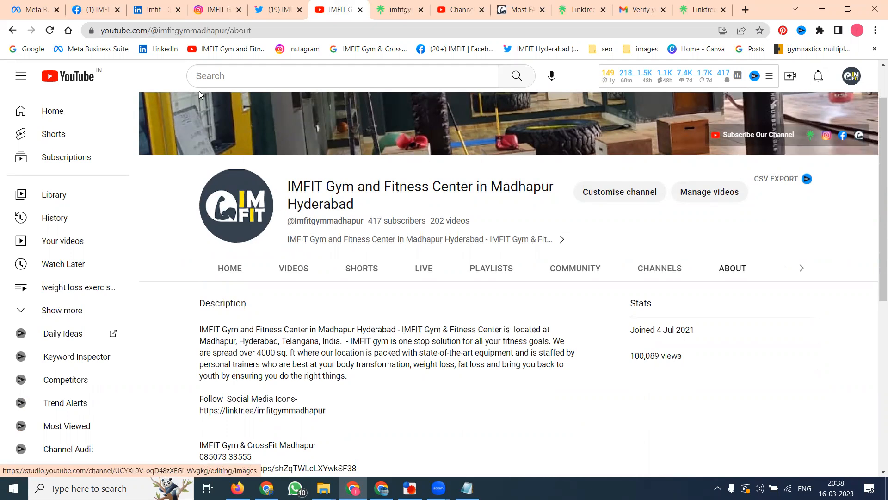
Switch to the other Chrome window and view the digital marketing channel's YouTube page with its banner links
mouse_move(413, 17)
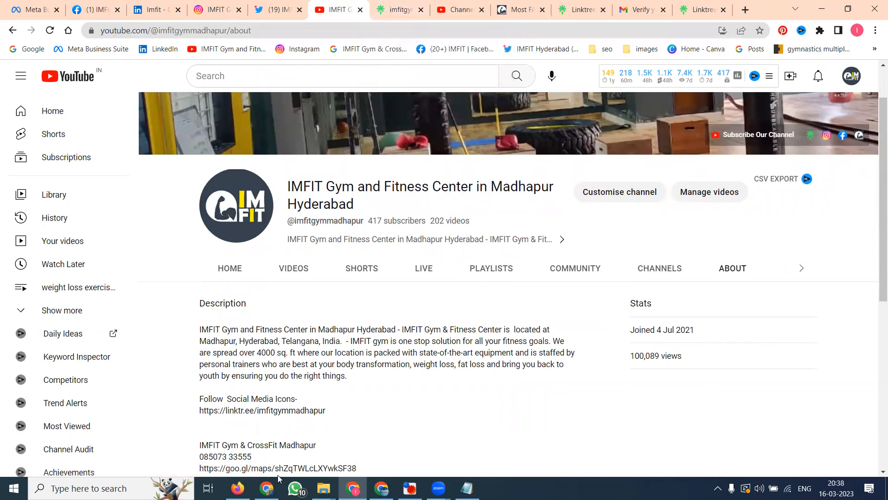
left_click(266, 488)
left_click(296, 4)
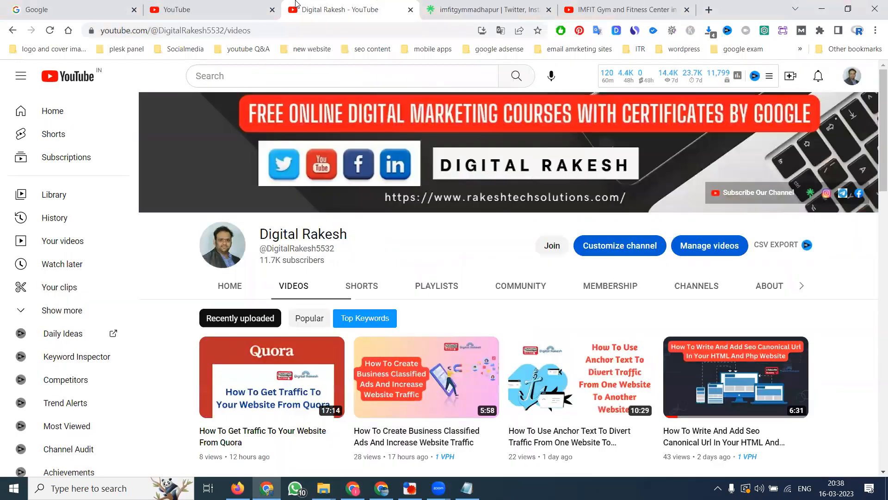